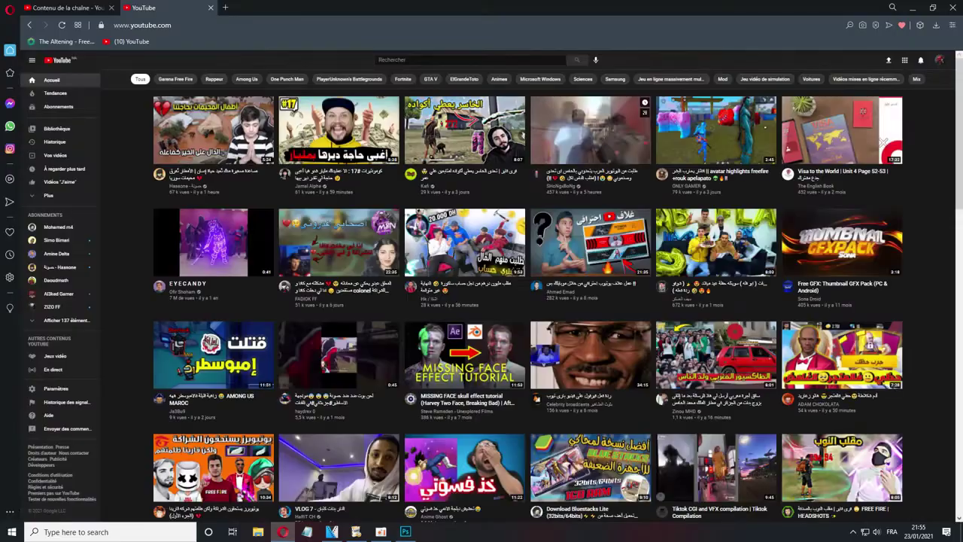
# Step: Open a new blank browser tab from the YouTube home page
pyautogui.hotkey('ctrl', 't')
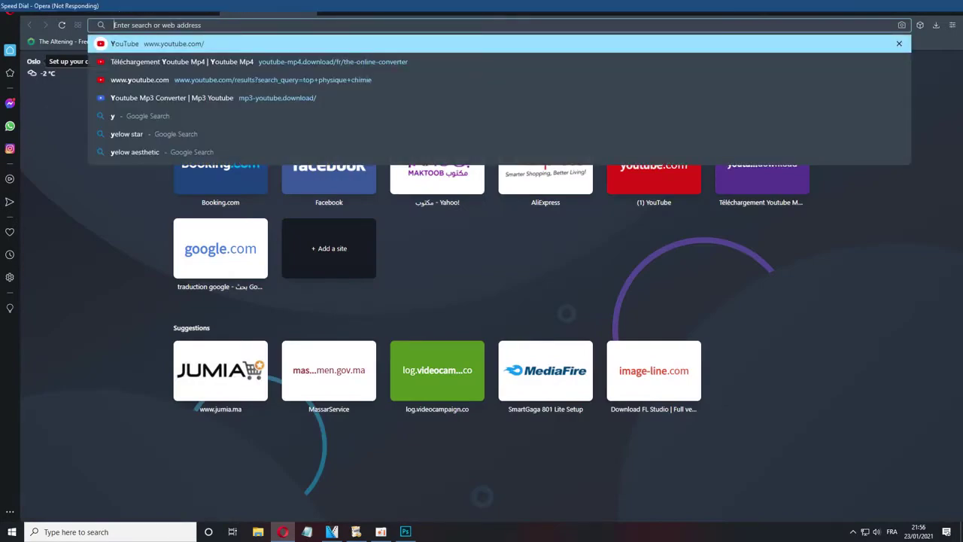
# Step: Search Google Images for 'room hd' and preview a modern living room result
pyautogui.write('room hd')
pyautogui.press('Return')
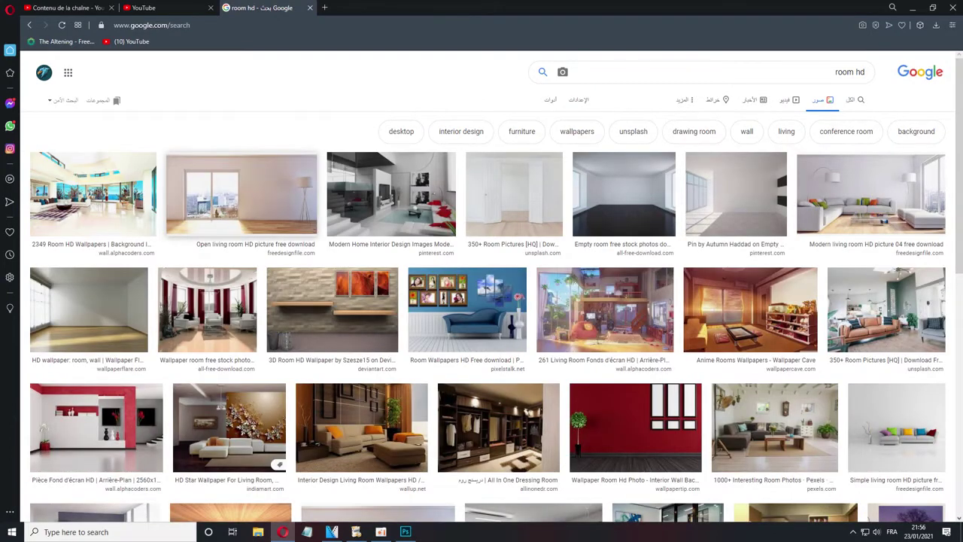
pyautogui.scroll(-1, 482, 301)
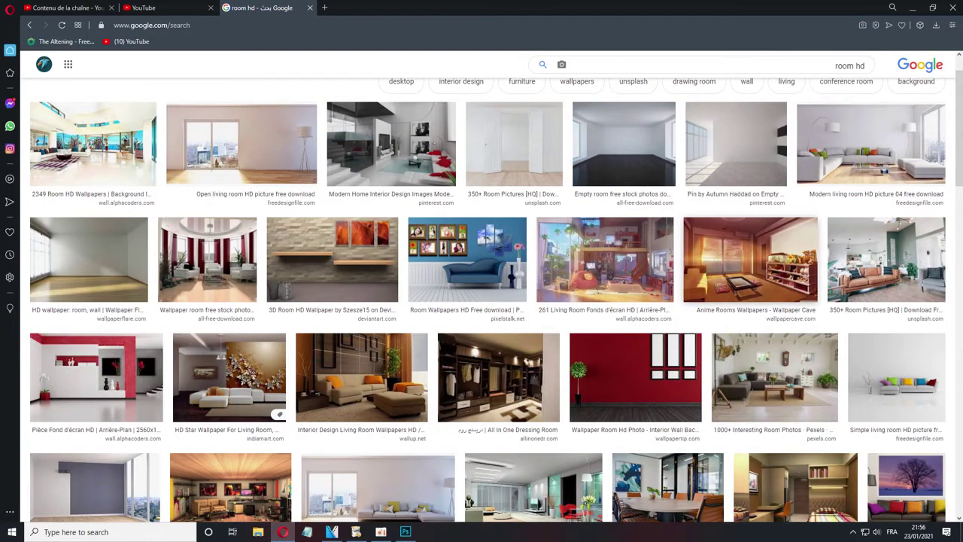
pyautogui.scroll(-3, 481, 301)
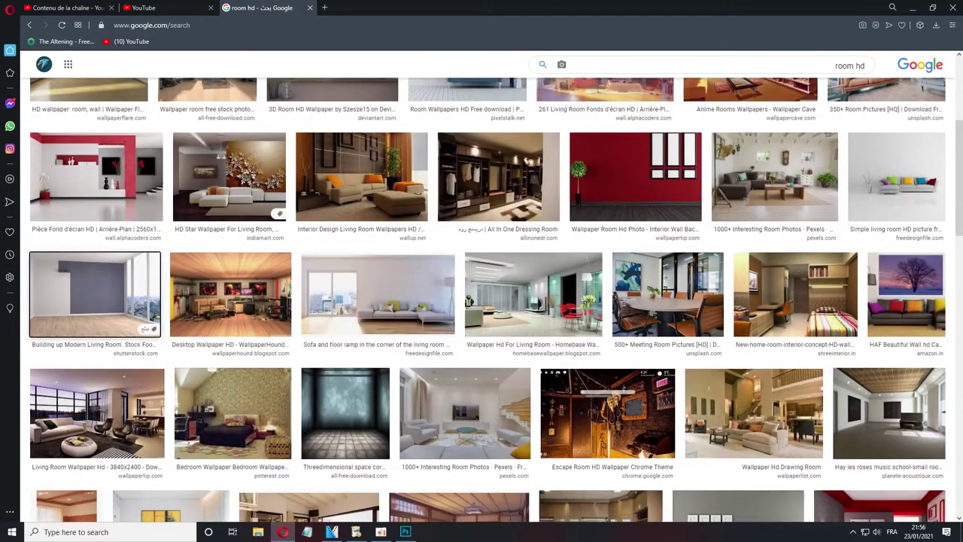
pyautogui.click(97, 301)
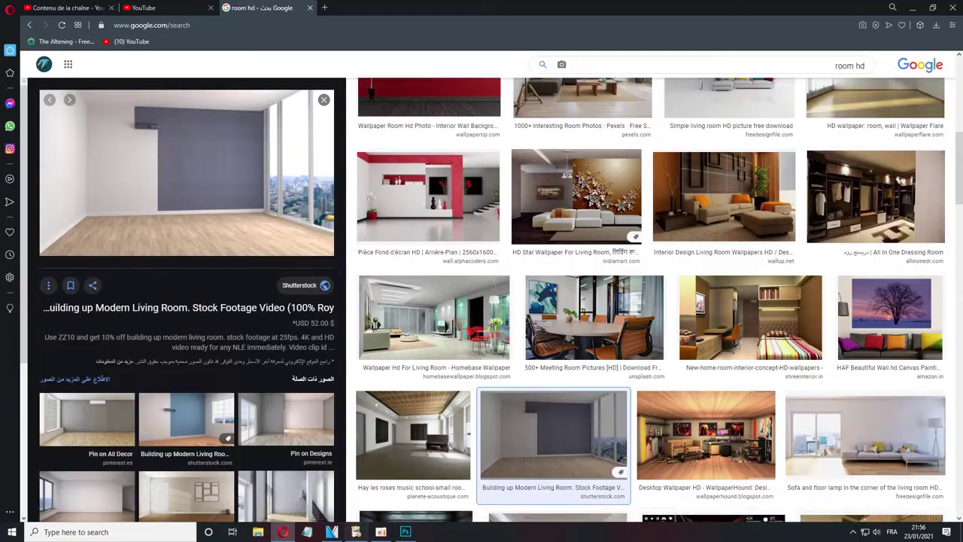
pyautogui.click(331, 532)
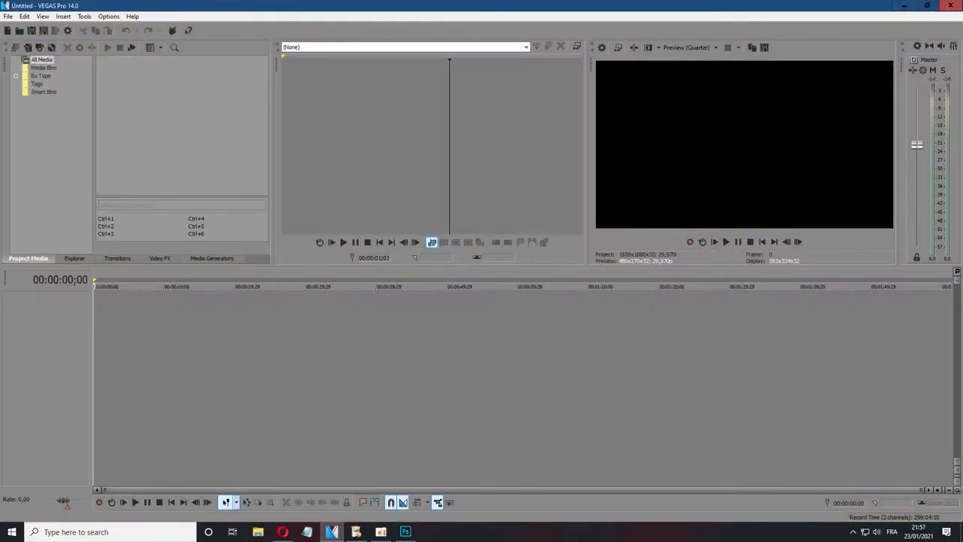
pyautogui.click(283, 532)
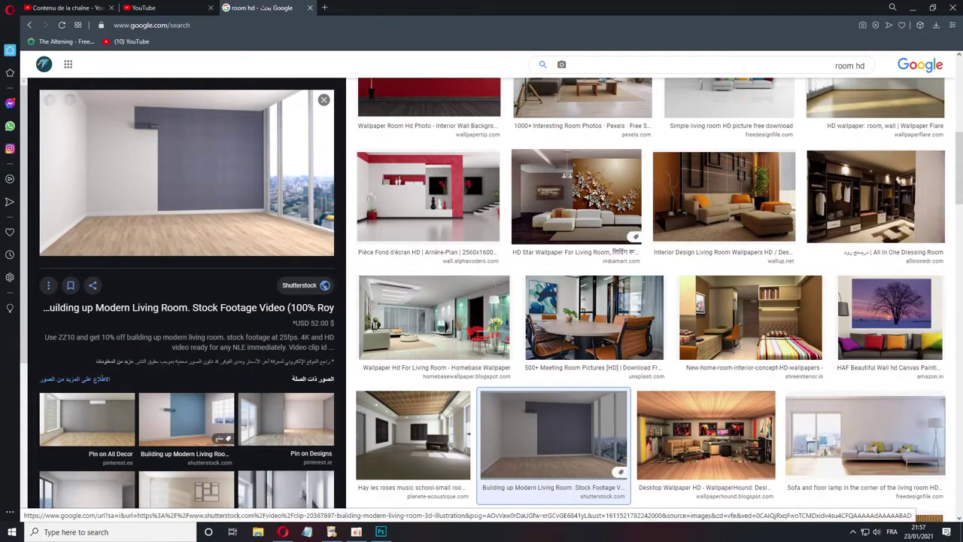
# Step: Save the bright empty room photo with a window on the left
pyautogui.click(286, 419)
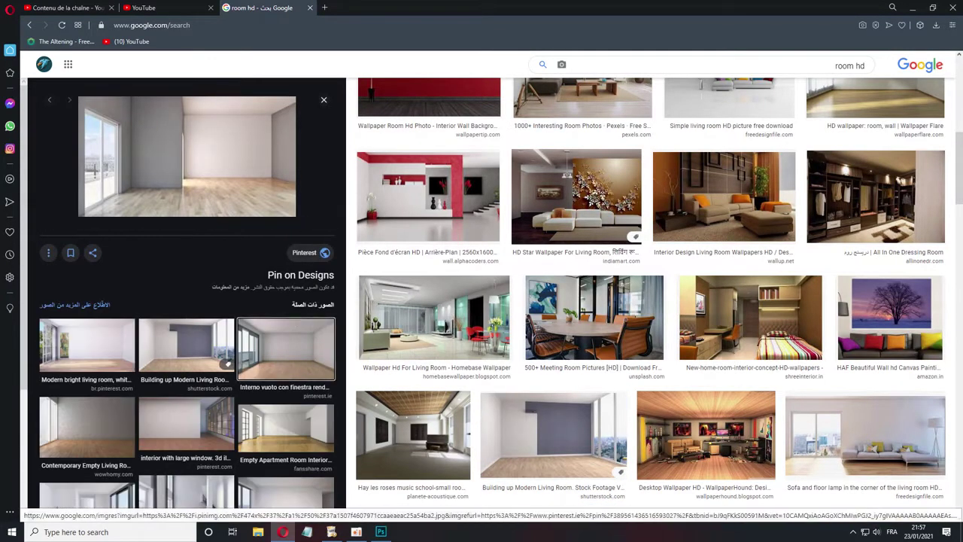
pyautogui.click(186, 344)
pyautogui.click(186, 344)
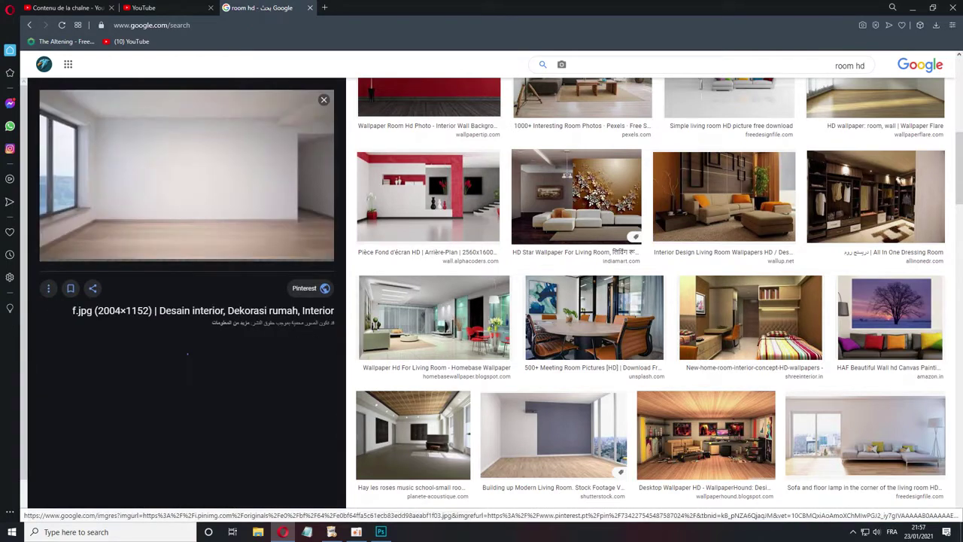
pyautogui.rightClick(218, 164)
pyautogui.click(248, 293)
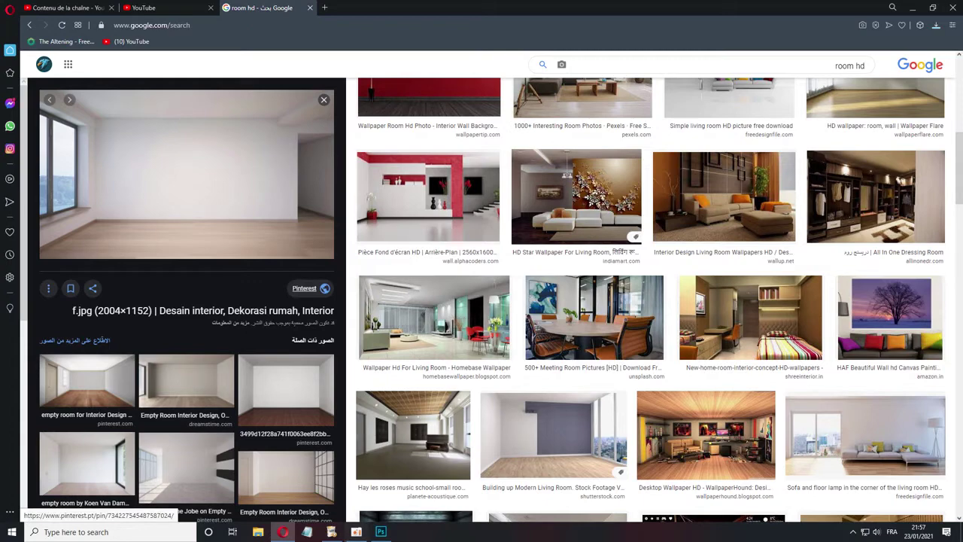
pyautogui.click(331, 532)
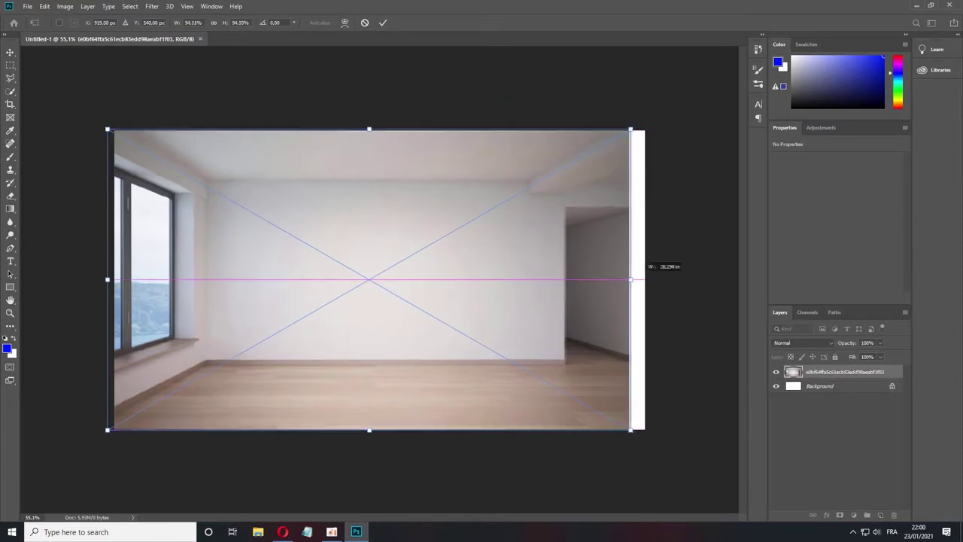
# Step: Stretch the placed room photo out to the canvas edges and confirm its size
pyautogui.moveTo(630, 278); pyautogui.dragTo(645, 278)
pyautogui.press('Return')
# Step: Add a Gradient Fill layer using a yellow (ffff00) to white gradient
pyautogui.click(843, 372)
pyautogui.click(853, 515)
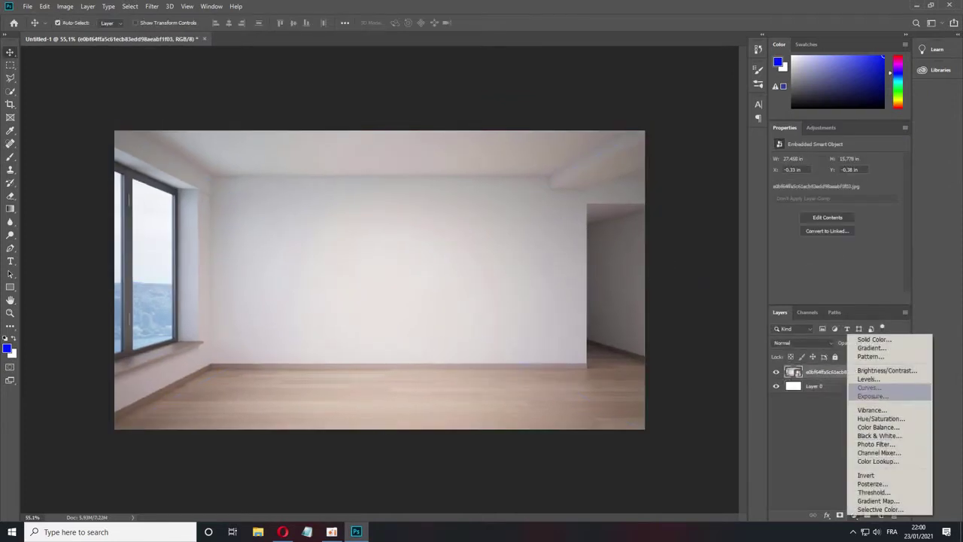
pyautogui.click(865, 348)
pyautogui.click(460, 140)
pyautogui.click(710, 213)
pyautogui.doubleClick(673, 365)
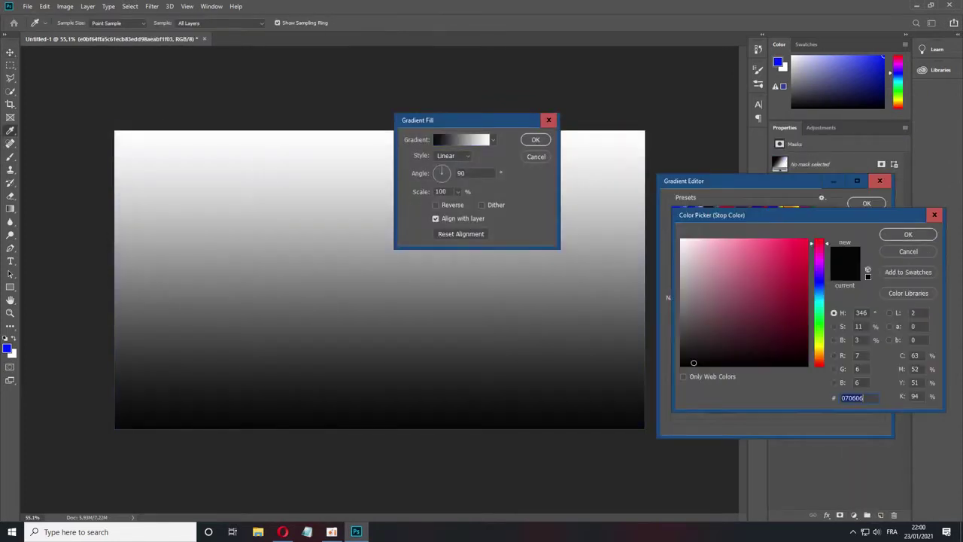
pyautogui.write('ffff00')
pyautogui.press('Return')
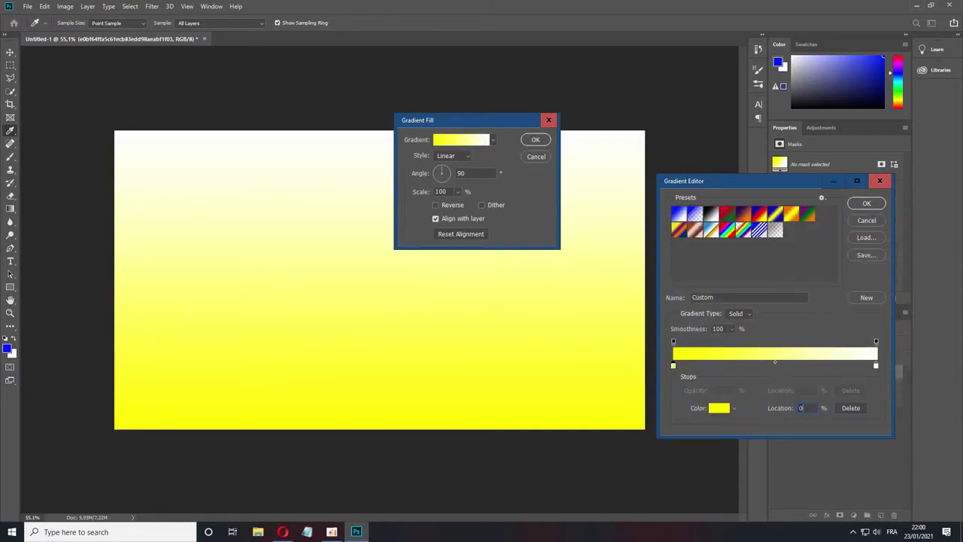
pyautogui.click(866, 203)
# Step: Make the gradient radial and reversed, centred lower-left, blended as Overlay
pyautogui.click(452, 155)
pyautogui.click(450, 167)
pyautogui.click(434, 204)
pyautogui.moveTo(366, 279); pyautogui.dragTo(188, 339)
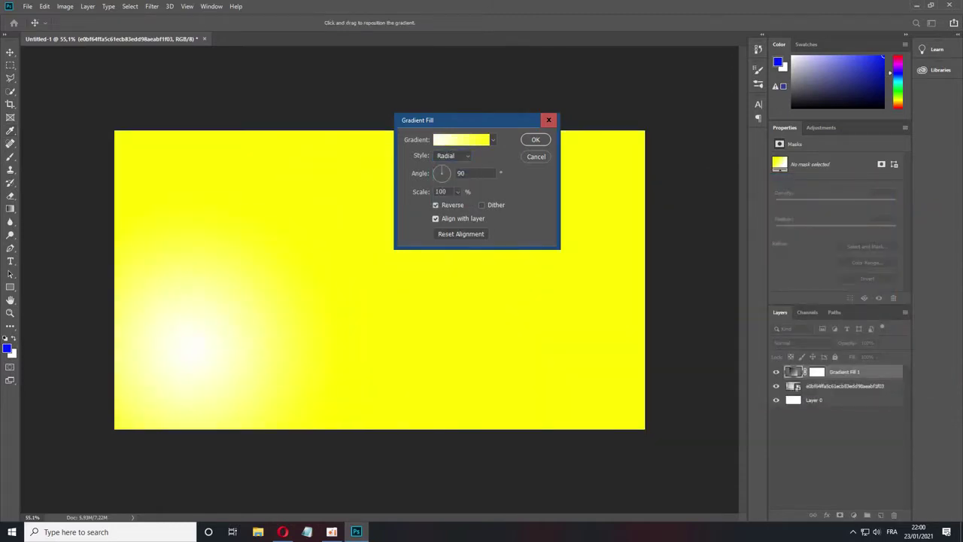
pyautogui.press('Return')
pyautogui.click(801, 342)
pyautogui.click(790, 368)
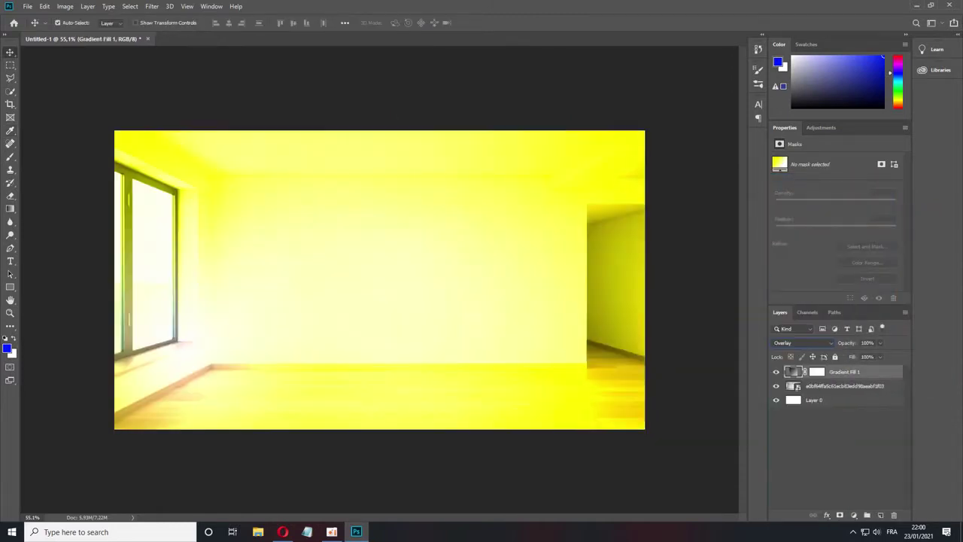
pyautogui.click(27, 6)
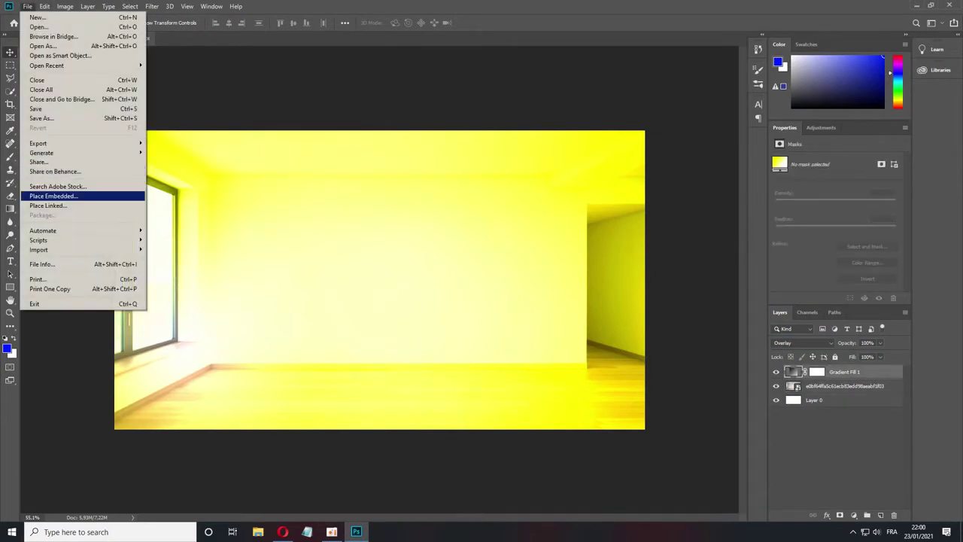
# Step: Search Google Images for 'naruto png'
pyautogui.click(60, 193)
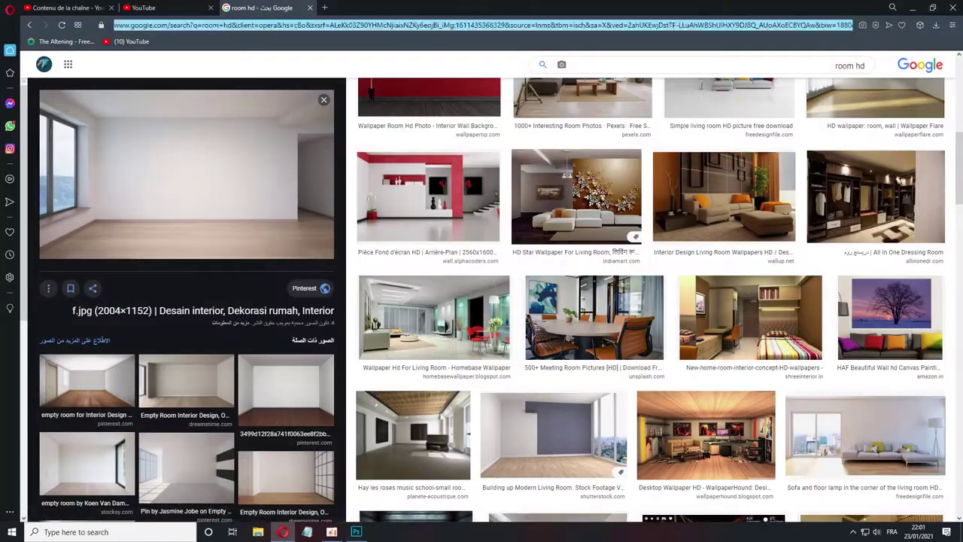
pyautogui.write('ita')
pyautogui.press('BackSpace')
pyautogui.press('BackSpace')
pyautogui.press('BackSpace')
pyautogui.write('naruto png')
pyautogui.press('Return')
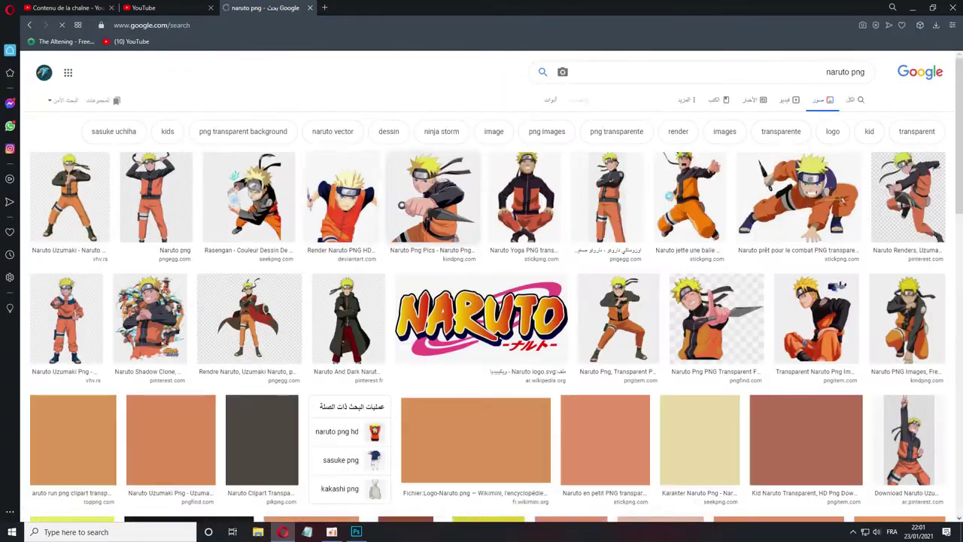
# Step: Save the crossed-arms Naruto PNG from the results
pyautogui.scroll(-1, 482, 301)
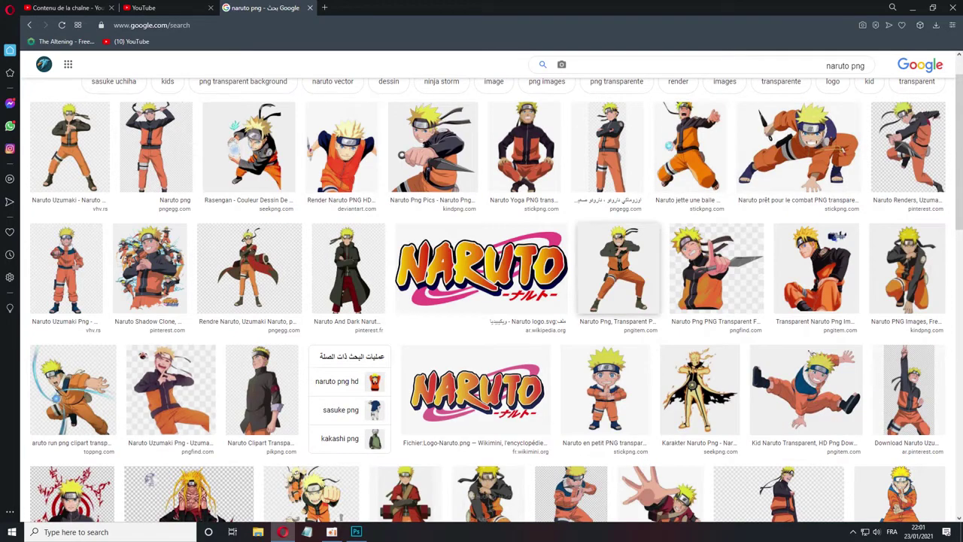
pyautogui.click(617, 267)
pyautogui.scroll(-2, 172, 301)
pyautogui.click(183, 391)
pyautogui.rightClick(200, 258)
pyautogui.click(249, 367)
pyautogui.press('Return')
# Step: Place the saved Naruto image in Photoshop, enlarged on the room's left
pyautogui.click(356, 532)
pyautogui.click(27, 6)
pyautogui.click(45, 205)
pyautogui.doubleClick(499, 172)
pyautogui.moveTo(240, 191); pyautogui.dragTo(244, 215)
# Step: Flip Naruto horizontally, nudge him slightly right, and commit the transform
pyautogui.rightClick(254, 351)
pyautogui.click(256, 466)
pyautogui.moveTo(242, 310); pyautogui.dragTo(271, 315)
pyautogui.press('Return')
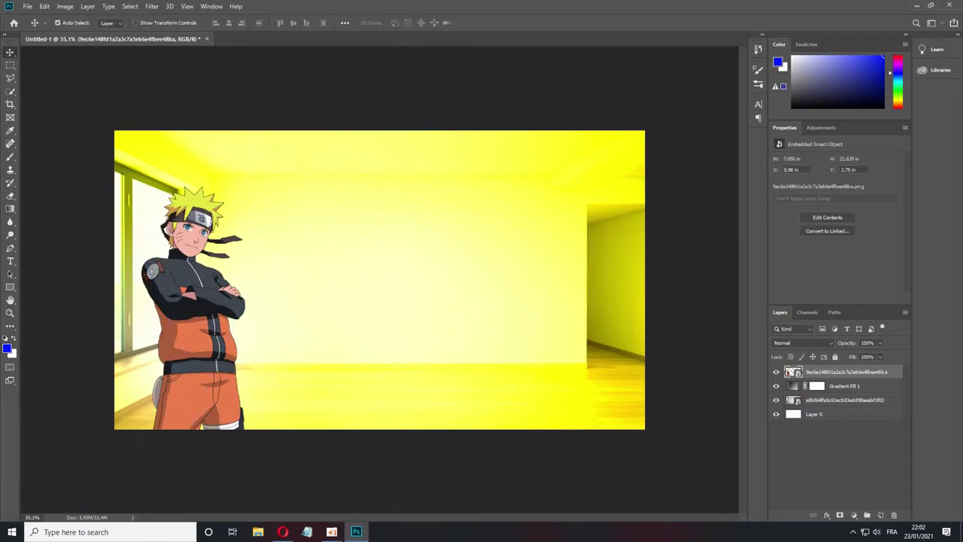
# Step: Add a new empty Layer 1 above Naruto and make it active
pyautogui.hotkey('ctrl', 'shift', 'alt', 'n')
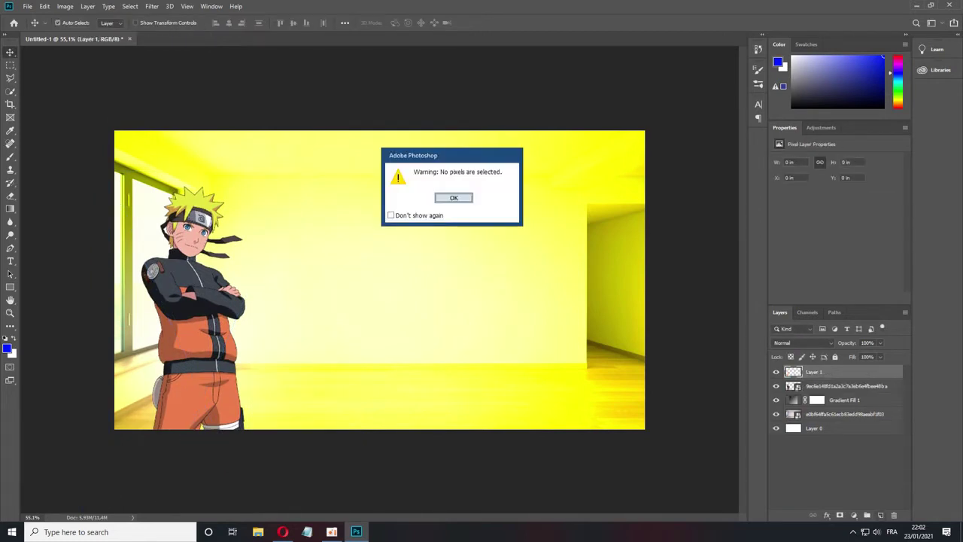
pyautogui.click(846, 385)
pyautogui.click(57, 23)
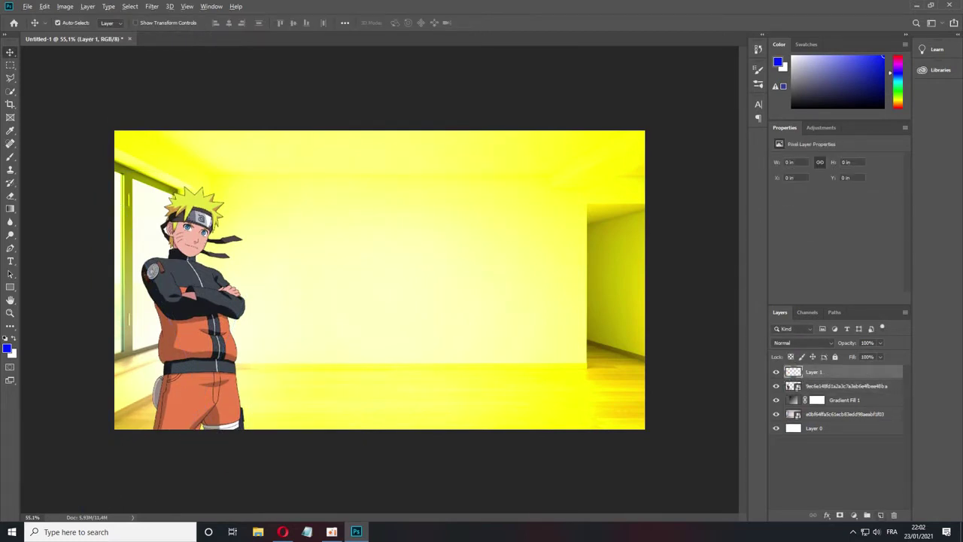
pyautogui.click(814, 372)
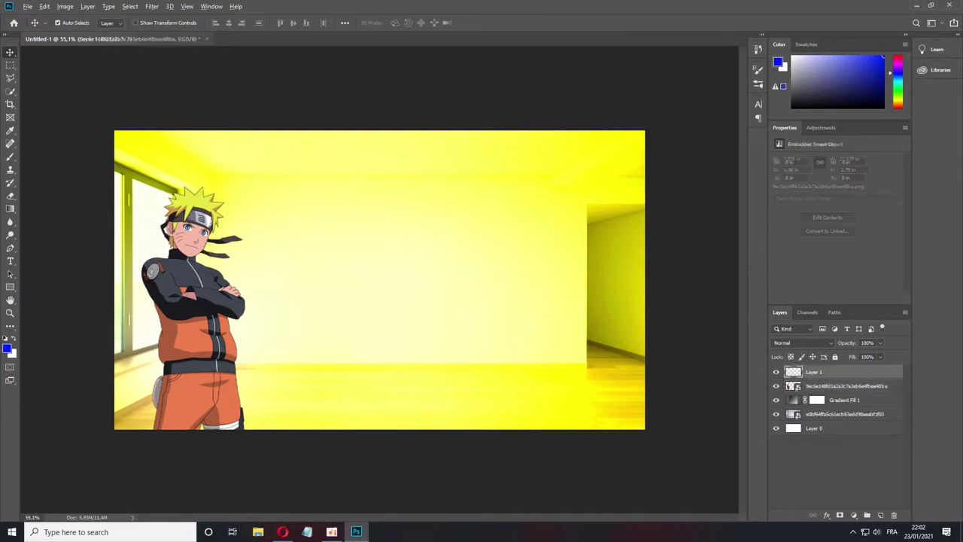
pyautogui.click(846, 385)
pyautogui.click(814, 371)
# Step: Paint a soft yellow glow down Naruto's left side, blended as Linear Dodge (Add)
pyautogui.press('b')
pyautogui.click(72, 23)
pyautogui.press('Return')
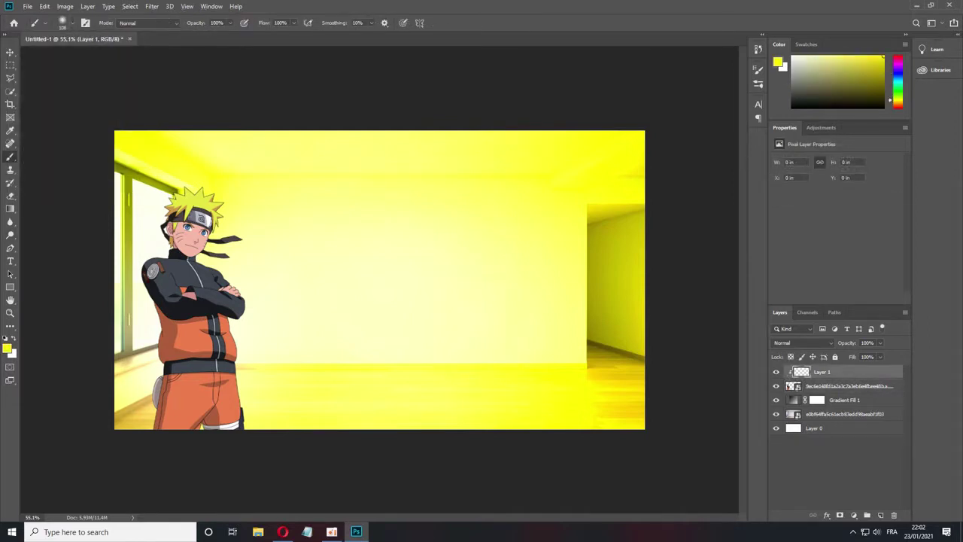
pyautogui.moveTo(150, 285); pyautogui.dragTo(161, 426)
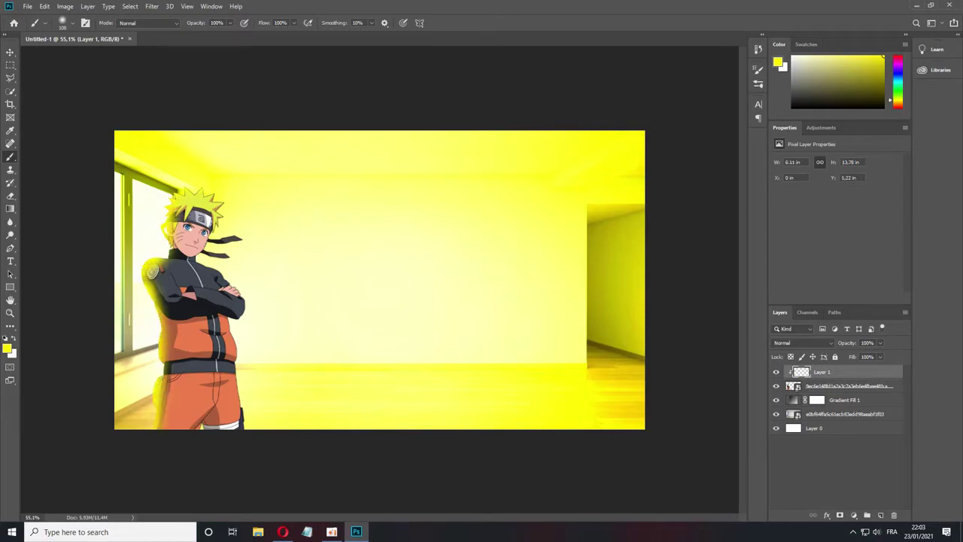
pyautogui.click(803, 342)
pyautogui.click(790, 354)
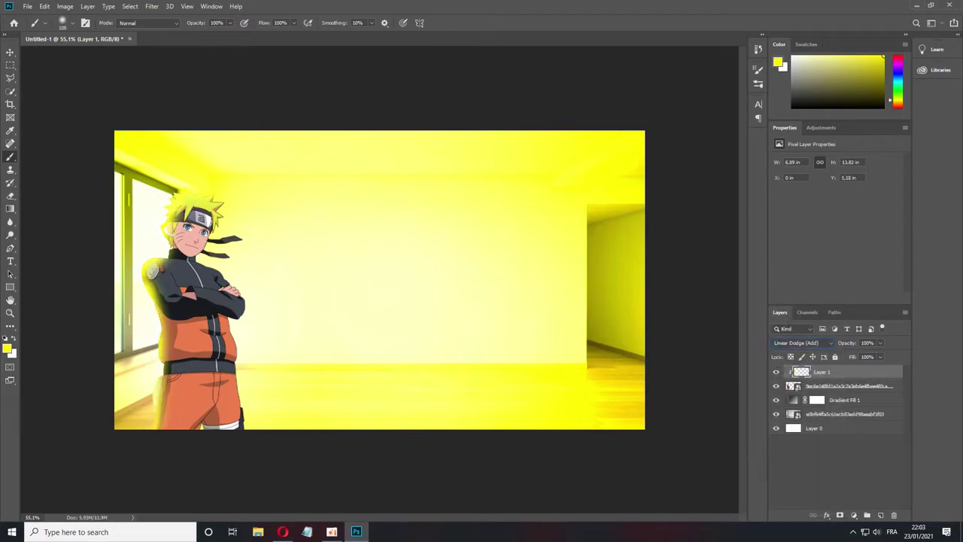
pyautogui.click(282, 532)
pyautogui.click(356, 532)
pyautogui.click(27, 6)
# Step: Place the maxresdefault (6) screenshot from the minia folder, then discard it
pyautogui.click(53, 191)
pyautogui.click(488, 270)
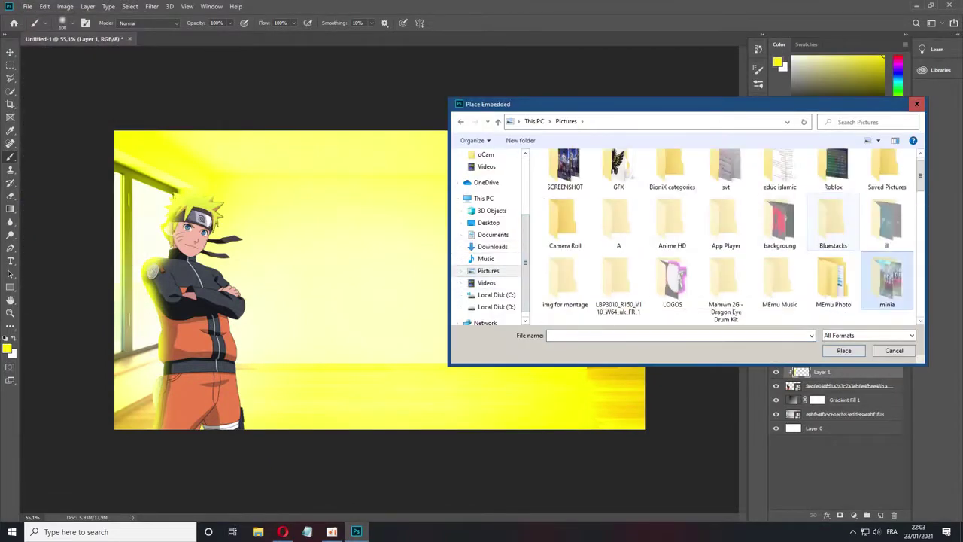
pyautogui.doubleClick(886, 279)
pyautogui.click(779, 237)
pyautogui.doubleClick(832, 234)
pyautogui.moveTo(644, 359); pyautogui.dragTo(640, 354)
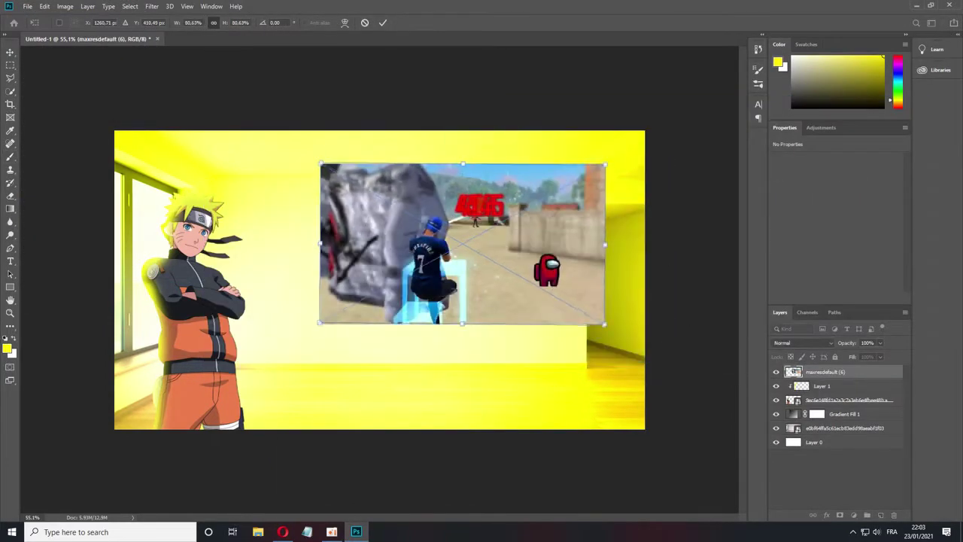
pyautogui.rightClick(539, 275)
pyautogui.click(572, 288)
pyautogui.click(27, 6)
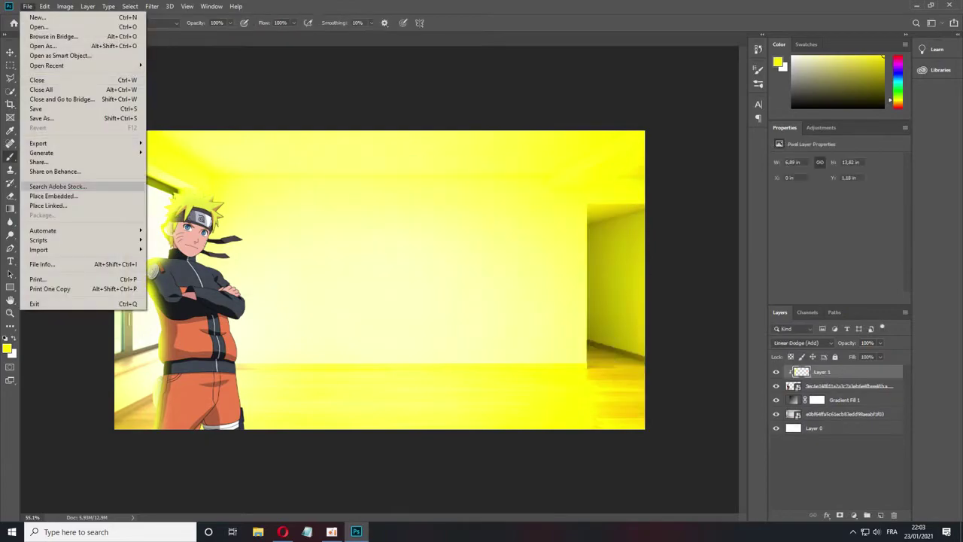
# Step: Place the 'settings smart gg' image from the Pictures folder
pyautogui.click(52, 191)
pyautogui.click(566, 121)
pyautogui.click(779, 180)
pyautogui.doubleClick(833, 181)
# Step: Scale smart gg to about 61%, move it right, tilt it slightly, and open its layer style
pyautogui.moveTo(643, 427); pyautogui.dragTo(393, 290)
pyautogui.moveTo(255, 210); pyautogui.dragTo(482, 249)
pyautogui.moveTo(594, 353)
pyautogui.mouseDown()
pyautogui.moveTo(526, 349)
pyautogui.moveTo(624, 344)
pyautogui.moveTo(576, 361)
pyautogui.mouseUp()
pyautogui.moveTo(578, 295)
pyautogui.mouseDown()
pyautogui.moveTo(561, 288)
pyautogui.moveTo(565, 298)
pyautogui.mouseUp()
pyautogui.moveTo(608, 362); pyautogui.dragTo(611, 348)
pyautogui.press('Return')
pyautogui.doubleClick(865, 371)
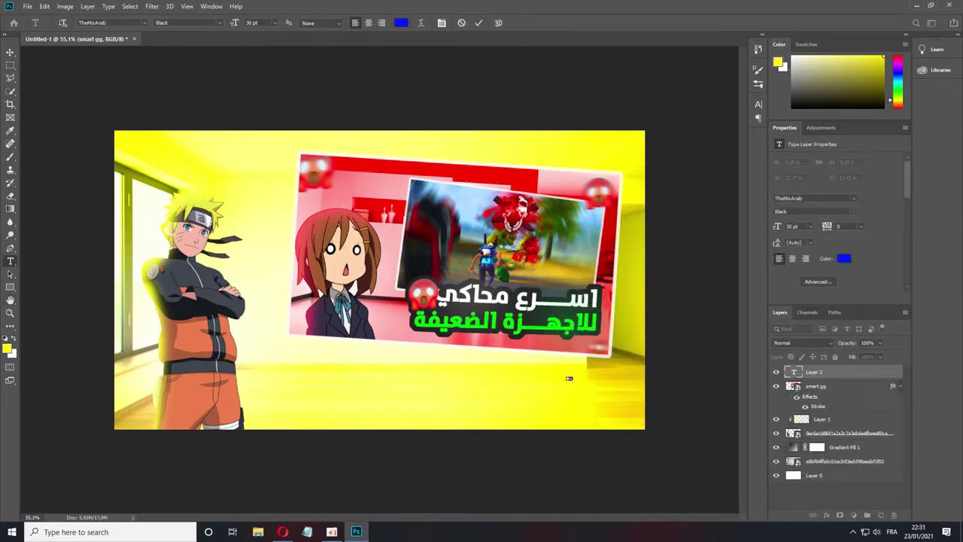
# Step: Type the Arabic captions تصميم صور مصغرة and مثل اليوتيوبرز below the card
pyautogui.press('BackSpace')
pyautogui.write('تصميم صور مصغرة')
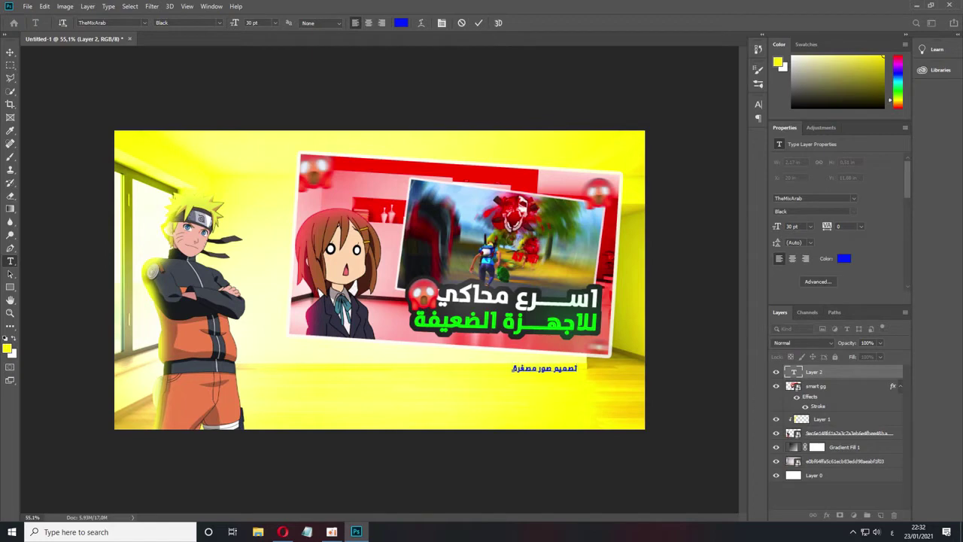
pyautogui.click(552, 392)
pyautogui.write('مثل اليوتيوبر')
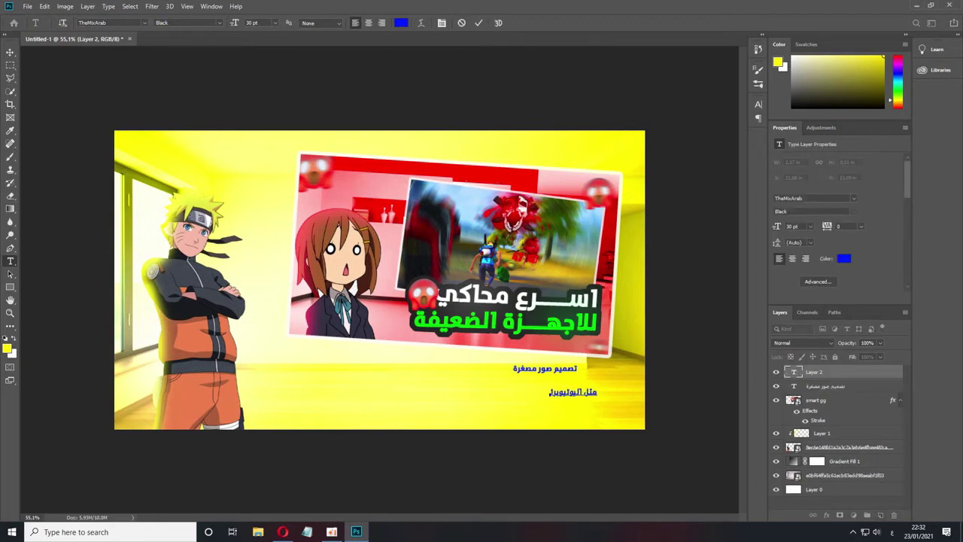
pyautogui.click(825, 386)
pyautogui.hotkey('ctrl', 't')
# Step: Enlarge both Arabic caption lines into headlines with Free Transform
pyautogui.moveTo(513, 363); pyautogui.dragTo(366, 345)
pyautogui.click(820, 372)
pyautogui.hotkey('ctrl', 't')
pyautogui.moveTo(549, 397); pyautogui.dragTo(318, 413)
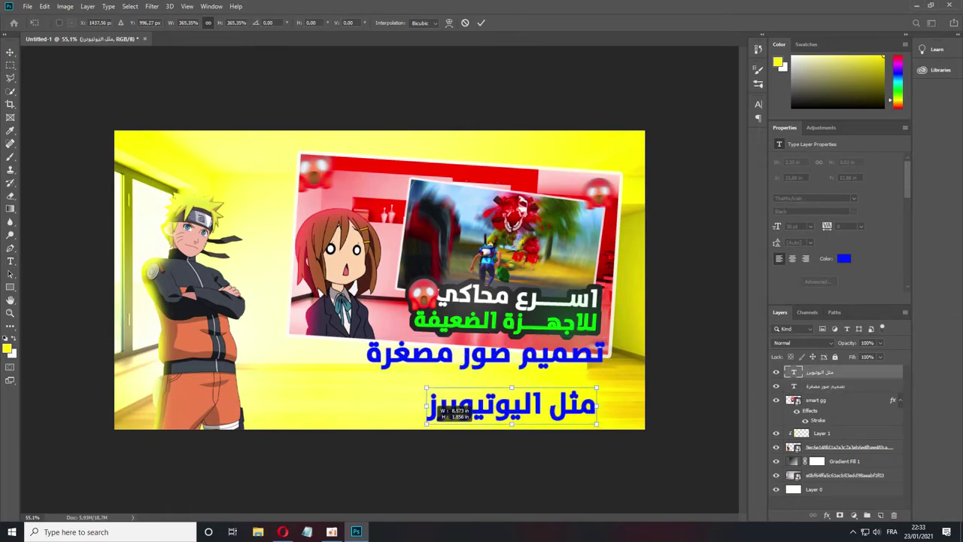
pyautogui.press('Return')
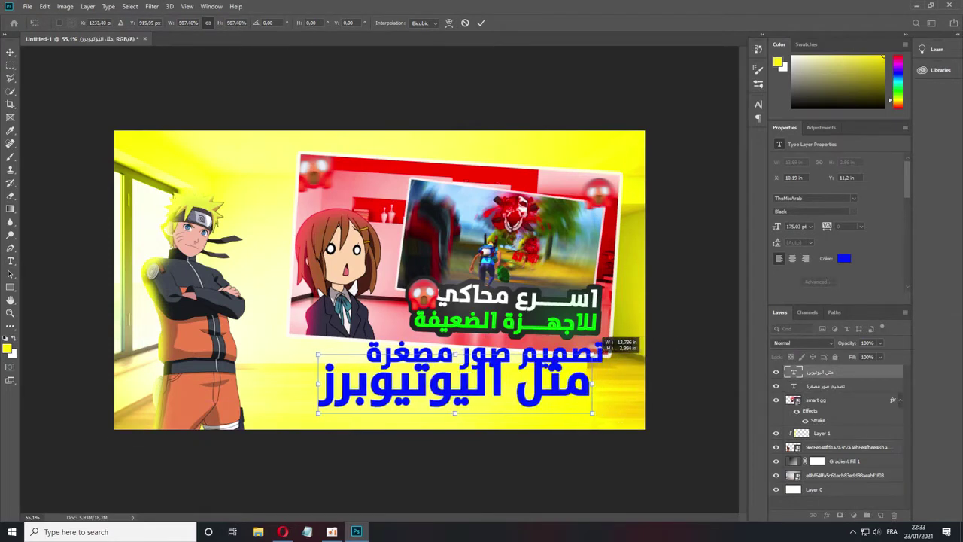
pyautogui.hotkey('ctrl', 'z')
pyautogui.hotkey('ctrl', 'shift', 'z')
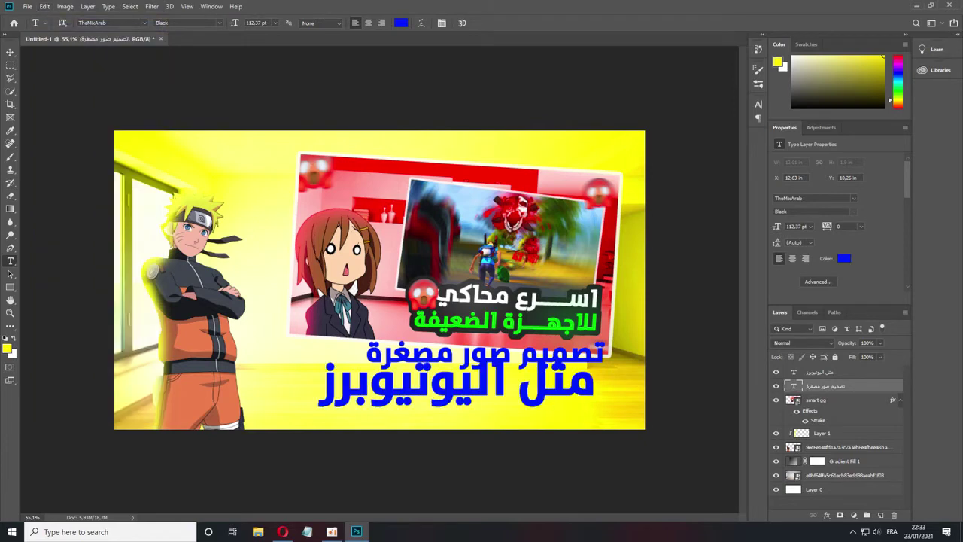
# Step: Move تصميم صور مصغرة up at about 120% and resize مثل اليوتيوبرز without tilt
pyautogui.hotkey('ctrl', 't')
pyautogui.moveTo(481, 353); pyautogui.dragTo(474, 338)
pyautogui.moveTo(595, 346); pyautogui.dragTo(630, 307)
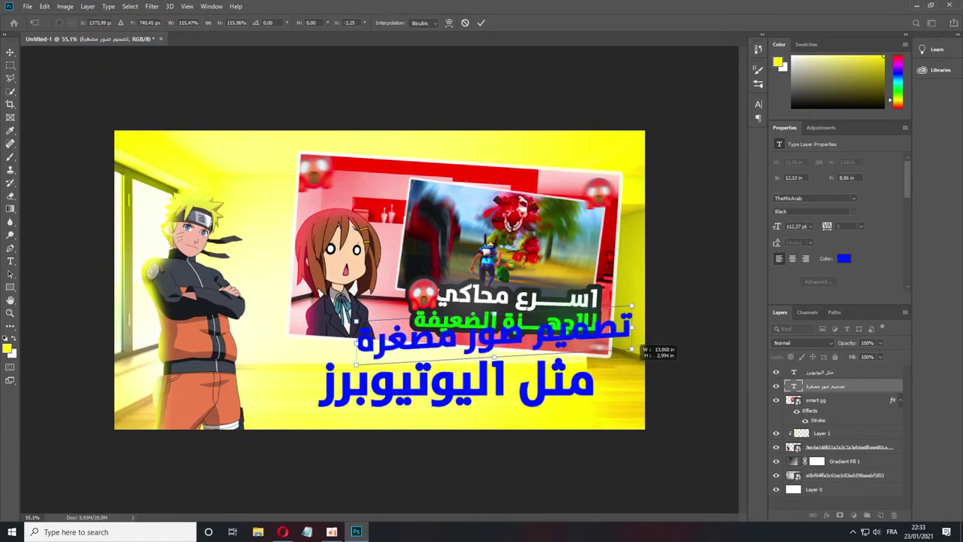
pyautogui.press('Return')
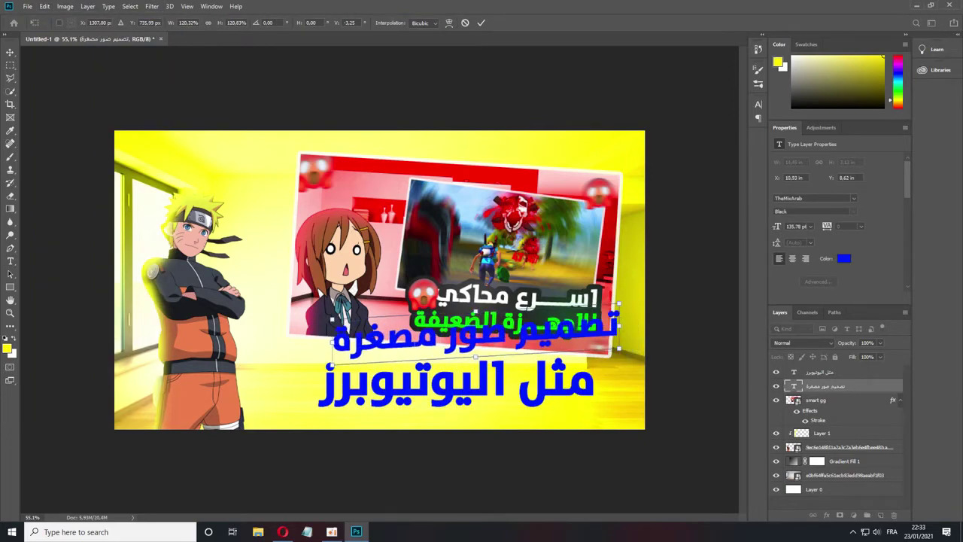
pyautogui.click(820, 371)
pyautogui.hotkey('ctrl', 't')
pyautogui.moveTo(606, 354)
pyautogui.mouseDown()
pyautogui.moveTo(613, 318)
pyautogui.moveTo(619, 369)
pyautogui.mouseUp()
pyautogui.press('Return')
# Step: Stretch the upper line with a tatweel (ـ) and shift it left onto the canvas
pyautogui.click(820, 385)
pyautogui.click(391, 338)
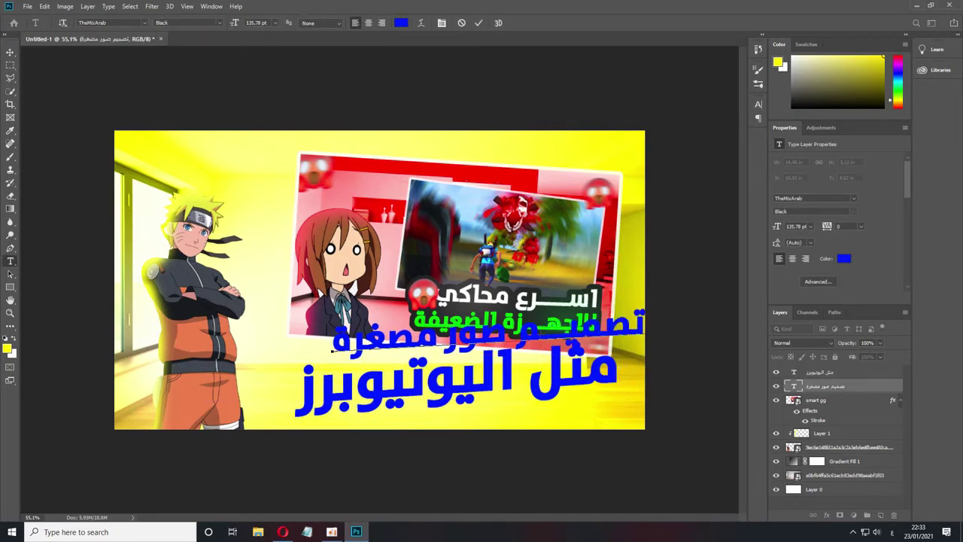
pyautogui.write('ـــ')
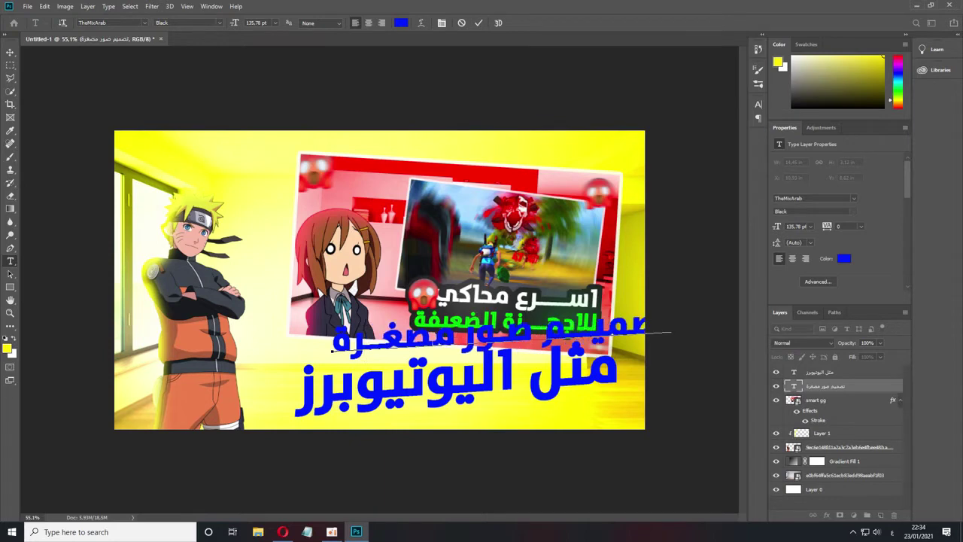
pyautogui.hotkey('ctrl', 'Return')
pyautogui.moveTo(489, 338); pyautogui.dragTo(451, 340)
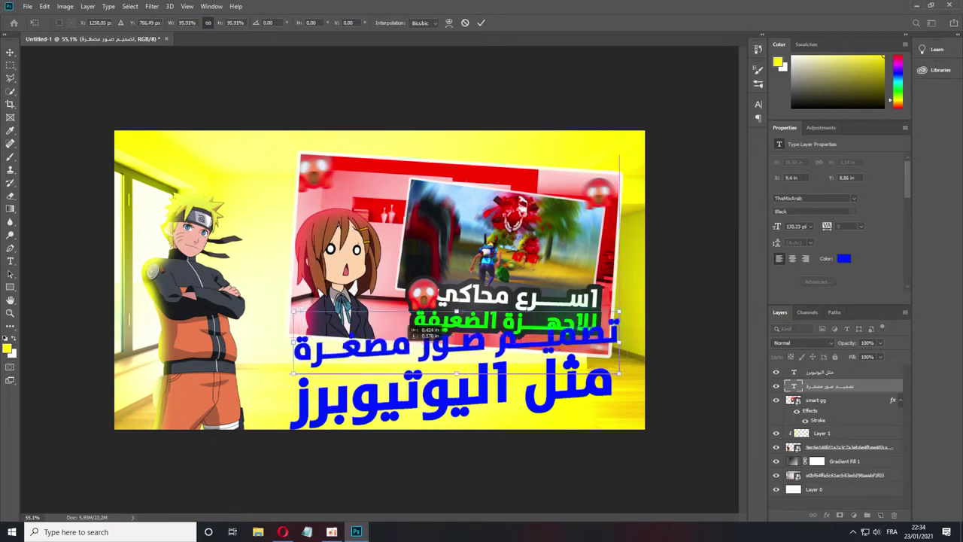
# Step: Stretch مثل اليوتيوبرز with two tatweels, then move it left and shrink to about 95%
pyautogui.click(820, 372)
pyautogui.hotkey('ctrl', 't')
pyautogui.press('Return')
pyautogui.press('t')
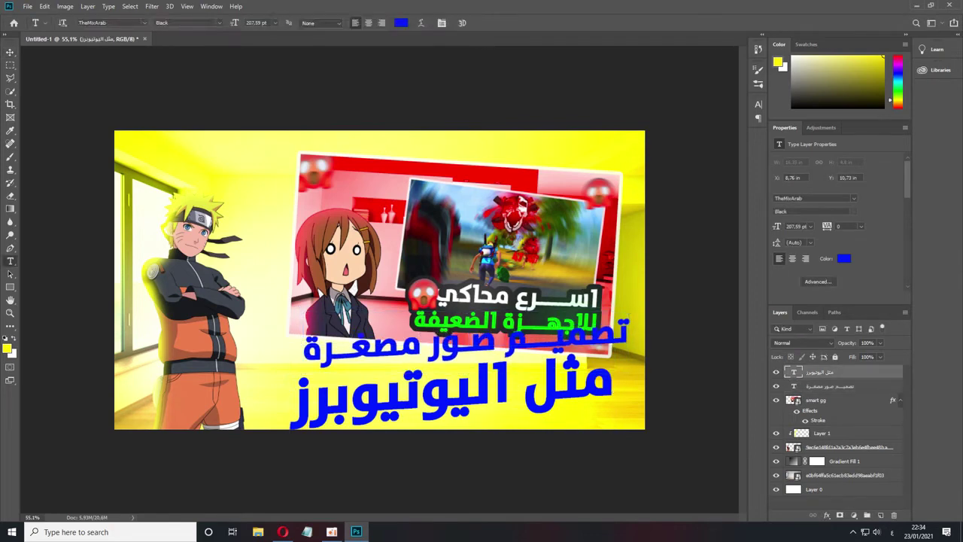
pyautogui.click(382, 388)
pyautogui.write('ـ')
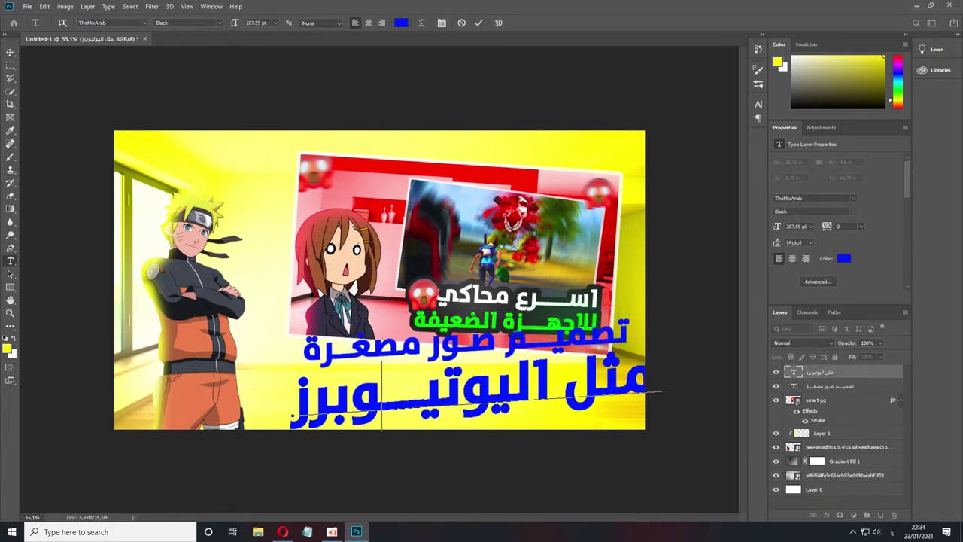
pyautogui.write('ـ')
pyautogui.hotkey('ctrl', 'Return')
pyautogui.hotkey('ctrl', 't')
pyautogui.moveTo(467, 391); pyautogui.dragTo(440, 391)
pyautogui.moveTo(644, 343); pyautogui.dragTo(621, 345)
pyautogui.moveTo(606, 344); pyautogui.dragTo(612, 347)
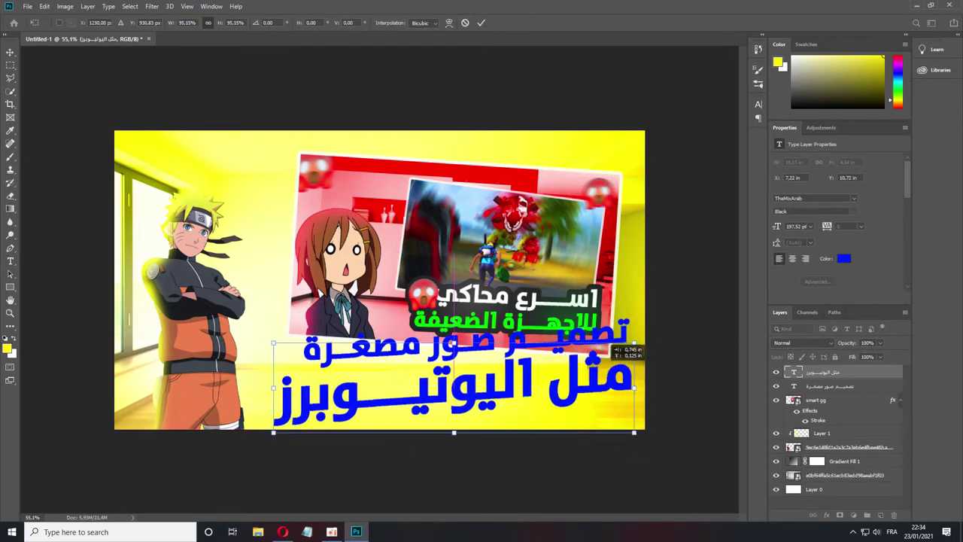
pyautogui.press('Return')
# Step: Colour the upper headline white and the lower one red, and add Layer 2
pyautogui.click(828, 385)
pyautogui.click(843, 258)
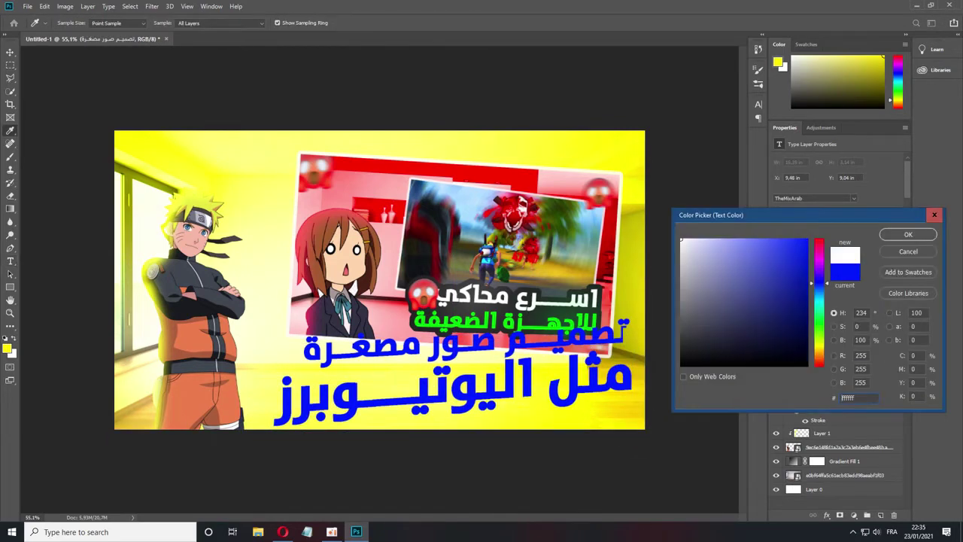
pyautogui.click(807, 240)
pyautogui.moveTo(818, 242)
pyautogui.mouseDown()
pyautogui.moveTo(818, 319)
pyautogui.moveTo(819, 241)
pyautogui.mouseUp()
pyautogui.click(908, 234)
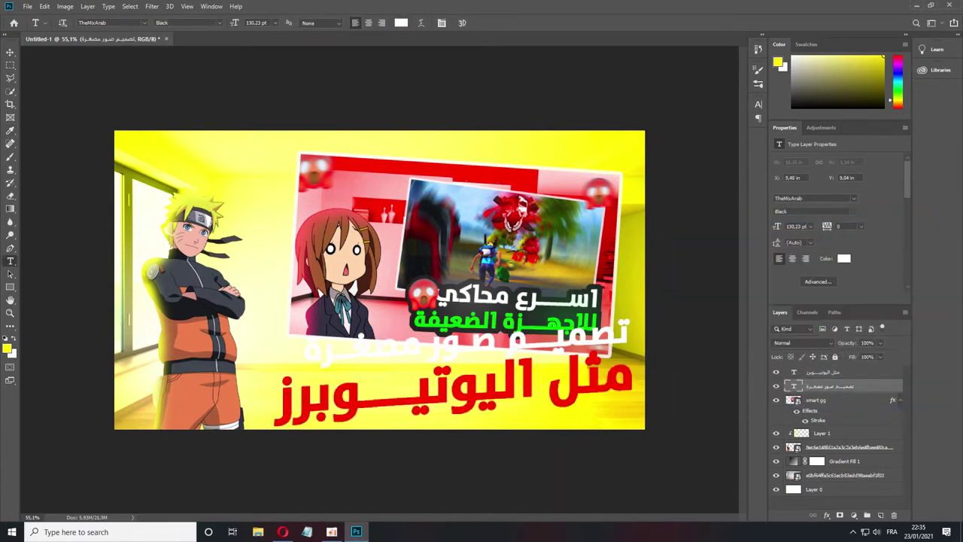
pyautogui.click(881, 514)
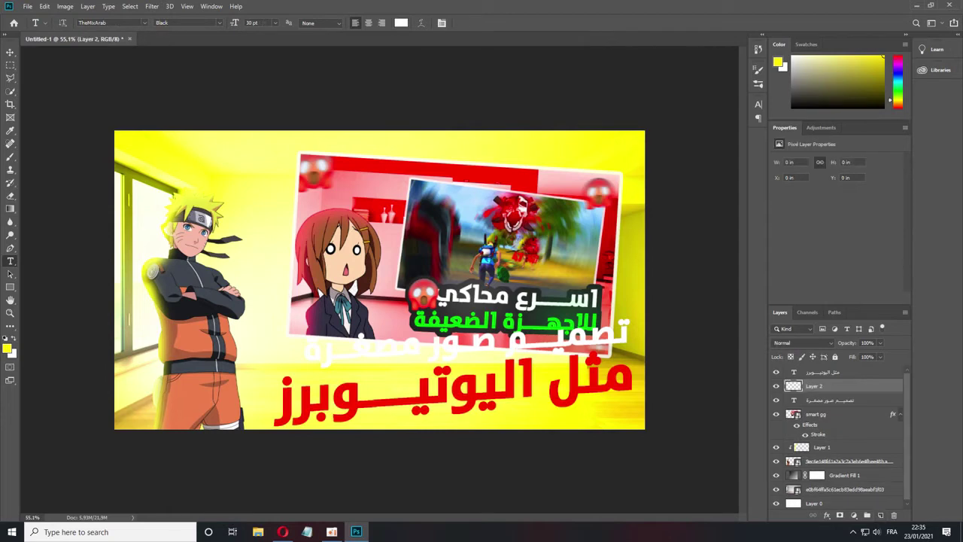
# Step: Fill an expanded selection of the white headline with black on a layer beneath it
pyautogui.hotkey('ctrl', '[')
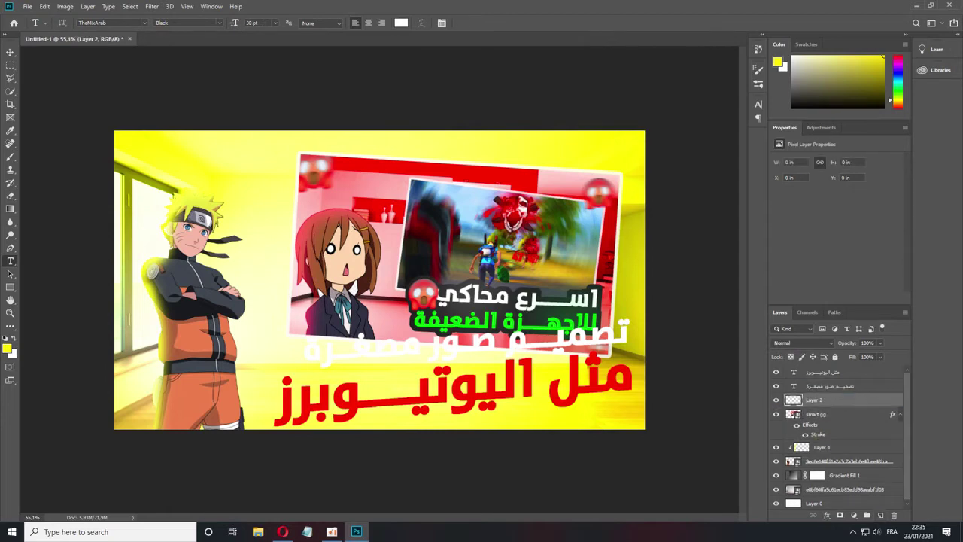
pyautogui.click(130, 6)
pyautogui.click(151, 207)
pyautogui.click(248, 220)
pyautogui.click(527, 168)
pyautogui.press('b')
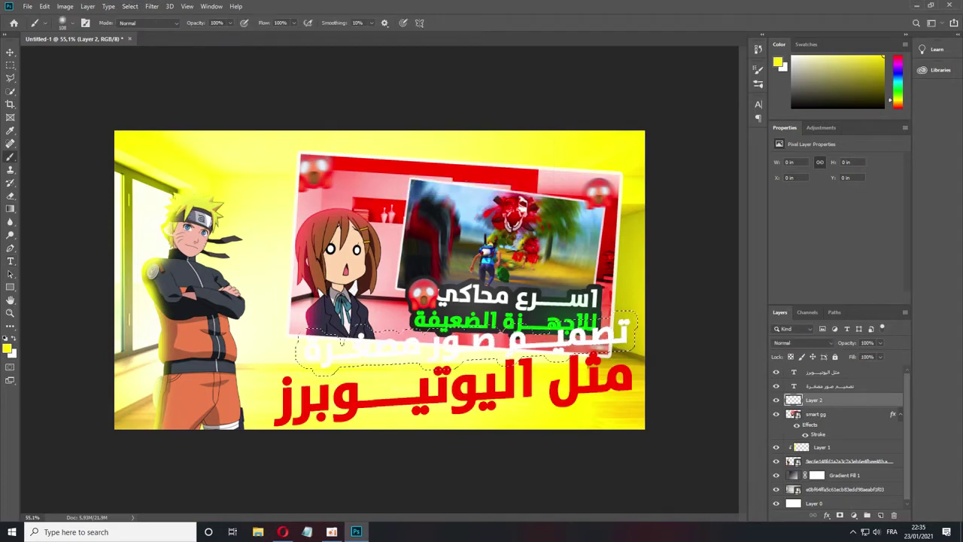
pyautogui.click(7, 347)
pyautogui.click(684, 394)
pyautogui.click(909, 240)
pyautogui.hotkey('alt', 'BackSpace')
# Step: Set the brush size to 161 and add a new layer beneath the red headline
pyautogui.click(71, 23)
pyautogui.moveTo(53, 54); pyautogui.dragTo(75, 54)
pyautogui.press('Return')
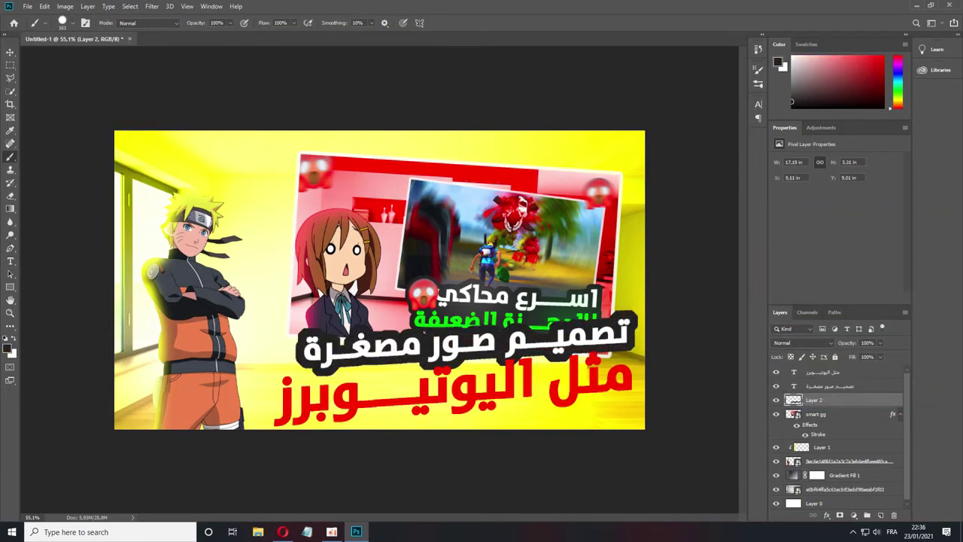
pyautogui.hotkey('ctrl', 'shift', 'alt', 'n')
pyautogui.hotkey('ctrl', ']')
pyautogui.hotkey('ctrl', '[')
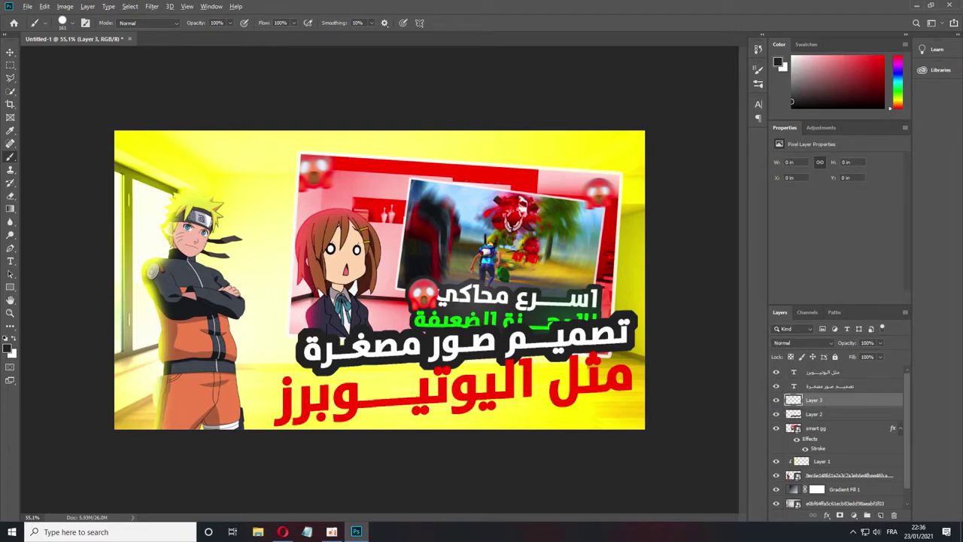
# Step: Expand the red headline's selection and fill it with black on that layer
pyautogui.hotkey('alt', 's')
pyautogui.press('m')
pyautogui.press('e')
pyautogui.press('Return')
pyautogui.hotkey('alt', 'BackSpace')
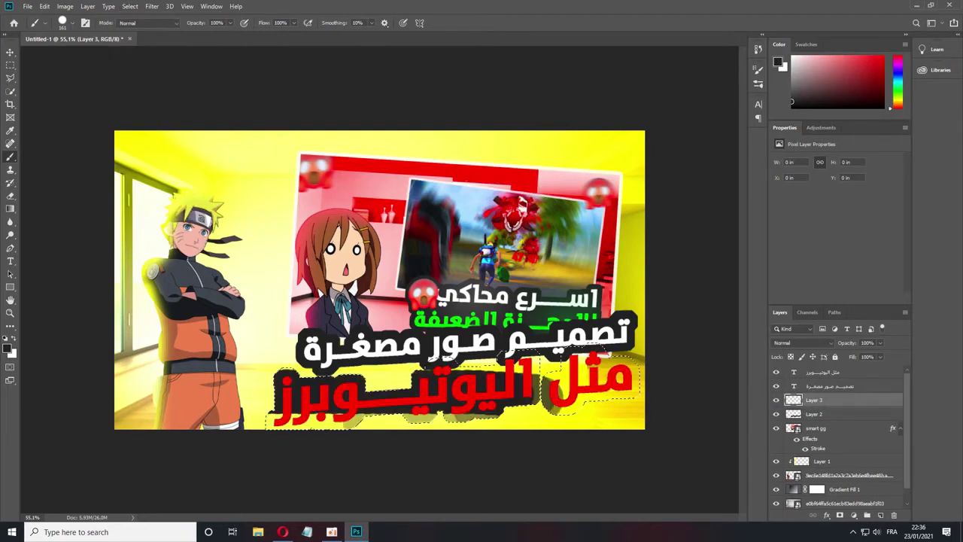
pyautogui.hotkey('ctrl', 'shift', 'alt', 'n')
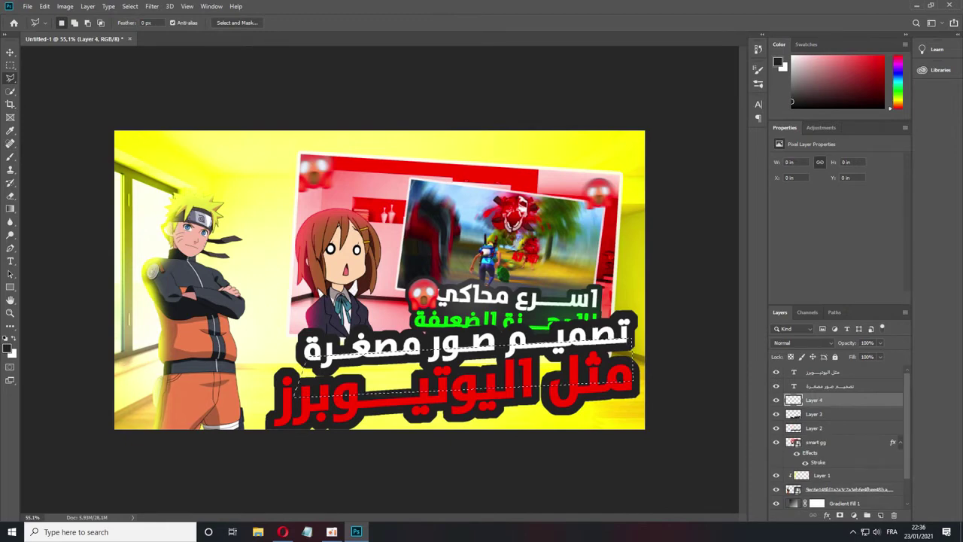
pyautogui.press('b')
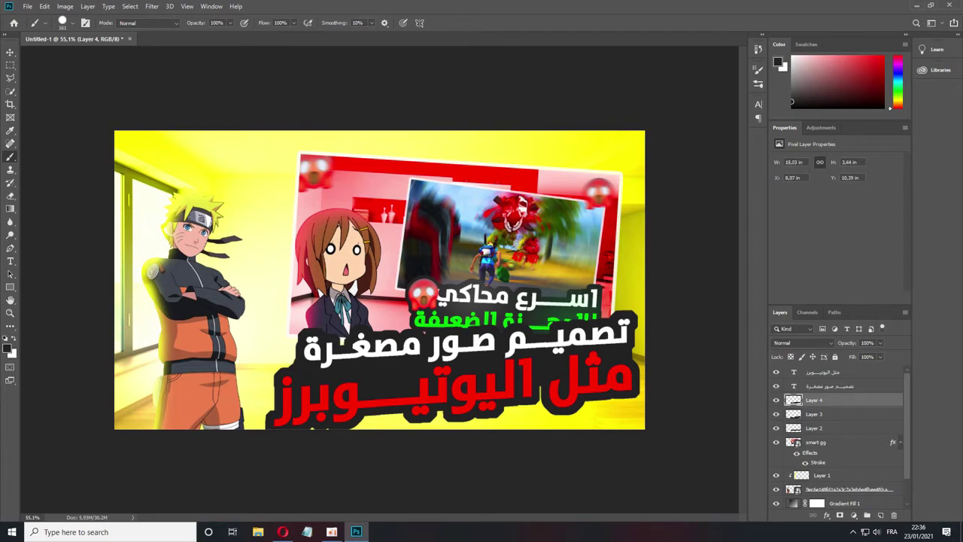
# Step: Shrink both headline layers together to about 91%
pyautogui.keyDown('shift'); pyautogui.click(820, 372); pyautogui.keyUp('shift')
pyautogui.hotkey('ctrl', 't')
pyautogui.keyDown('alt'); pyautogui.keyDown('shift'); pyautogui.moveTo(639, 429); pyautogui.dragTo(623, 418); pyautogui.keyUp('shift'); pyautogui.keyUp('alt')
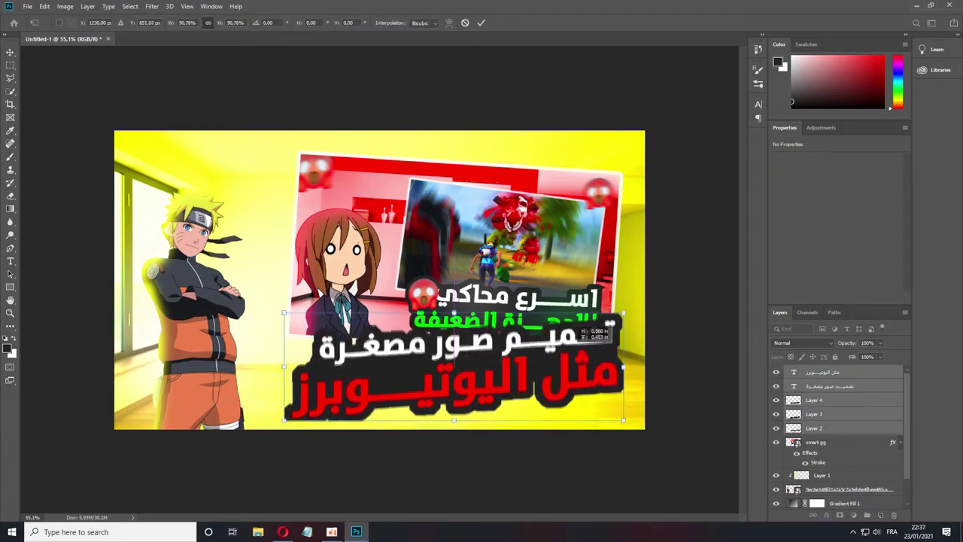
pyautogui.press('Return')
pyautogui.click(27, 6)
pyautogui.click(53, 196)
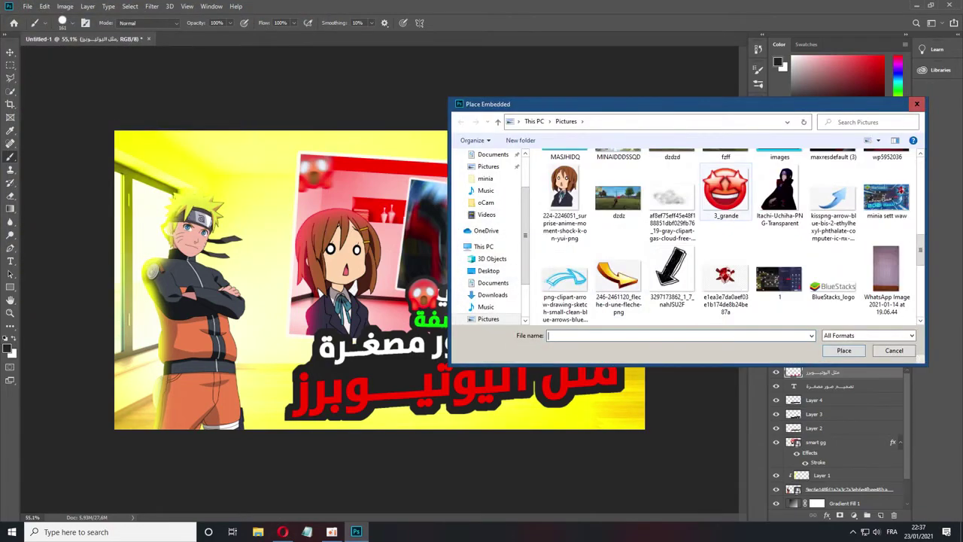
# Step: Cancel the wrongly placed image and restart Place Embedded from the Pictures folder
pyautogui.doubleClick(726, 192)
pyautogui.rightClick(423, 258)
pyautogui.click(442, 267)
pyautogui.click(27, 6)
pyautogui.click(54, 185)
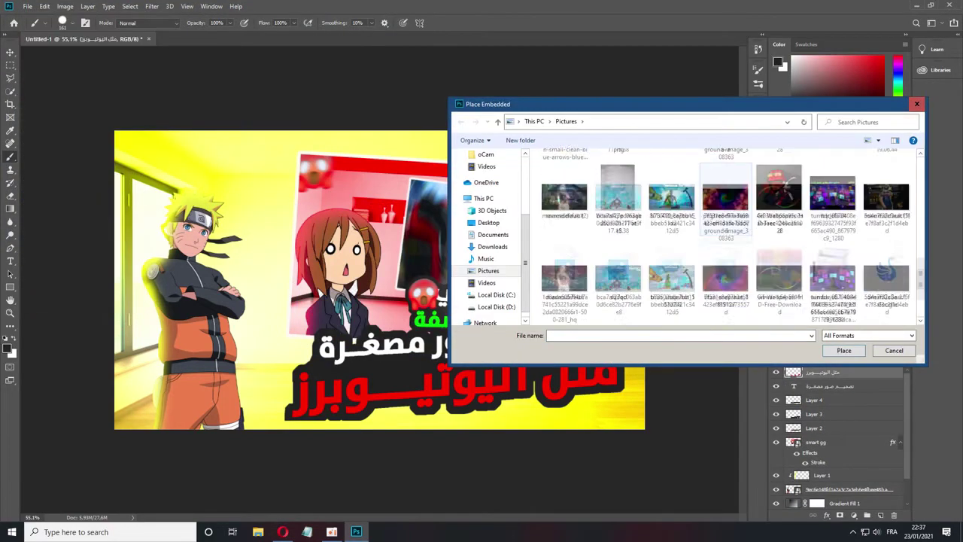
pyautogui.click(492, 246)
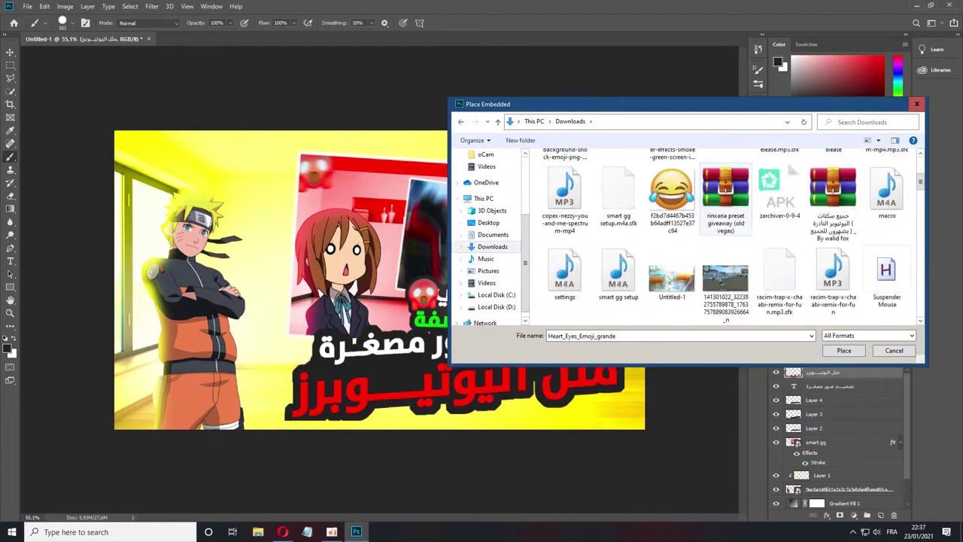
pyautogui.click(488, 270)
# Step: Browse the Pictures subfolders, including LOGOS and img for montage, for the emoji image
pyautogui.doubleClick(618, 180)
pyautogui.click(460, 122)
pyautogui.scroll(-1, 730, 233)
pyautogui.doubleClick(887, 226)
pyautogui.click(460, 121)
pyautogui.doubleClick(778, 172)
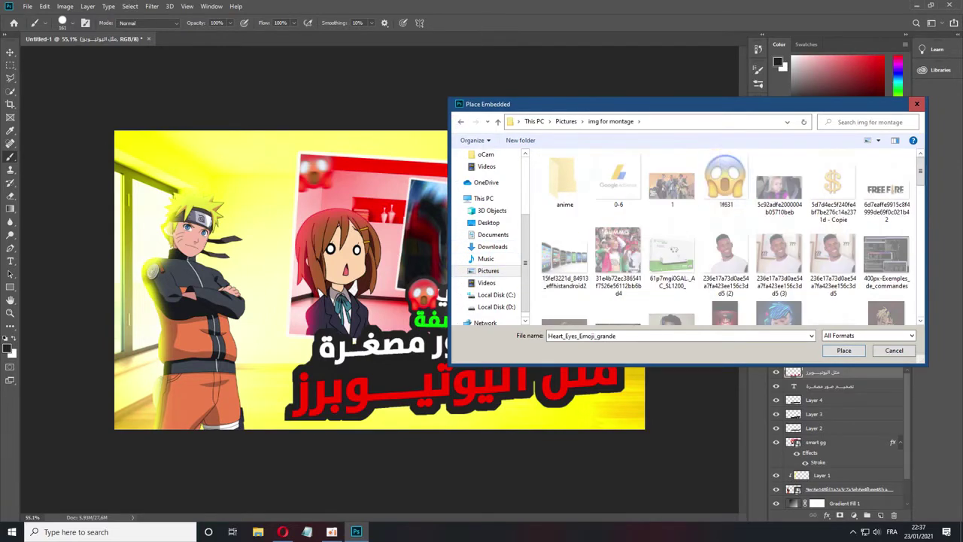
pyautogui.click(728, 168)
pyautogui.scroll(-3, 725, 219)
pyautogui.scroll(-2, 725, 219)
pyautogui.scroll(-2, 725, 218)
pyautogui.scroll(-2, 725, 218)
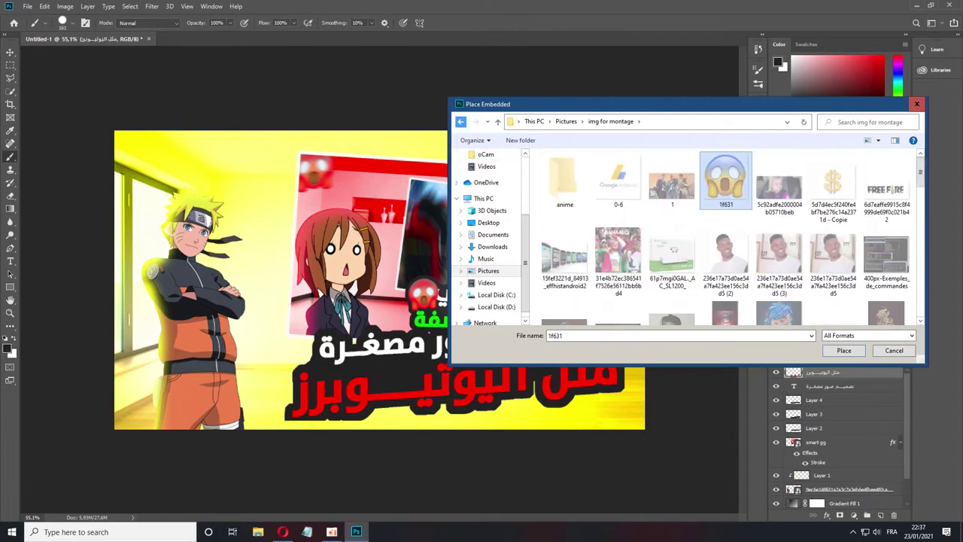
# Step: Place the star-eyed emoji from LOGOS, shrink it to about 29.72% beside the headline, and tilt it
pyautogui.click(460, 121)
pyautogui.click(672, 282)
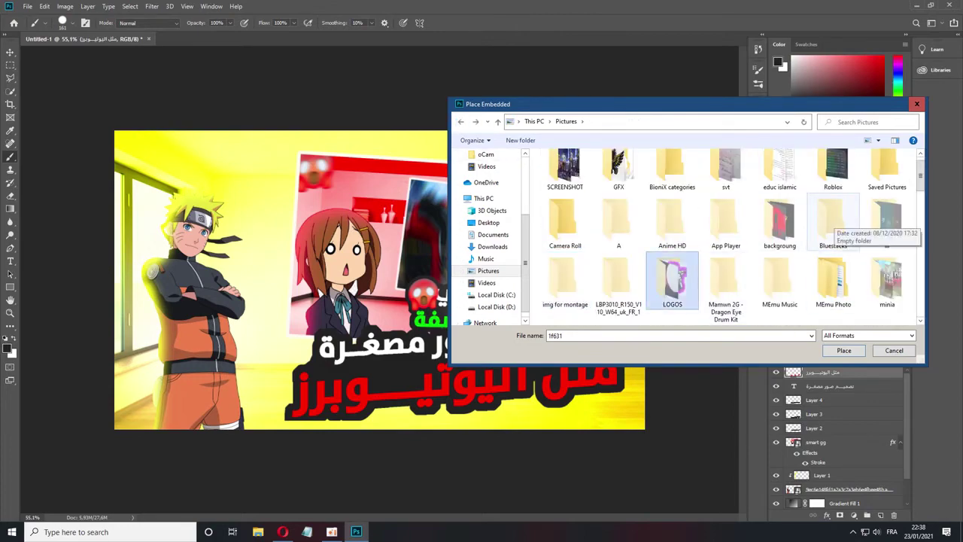
pyautogui.scroll(-2, 831, 222)
pyautogui.scroll(-2, 672, 229)
pyautogui.scroll(-2, 672, 230)
pyautogui.scroll(-2, 672, 229)
pyautogui.doubleClick(672, 229)
pyautogui.moveTo(461, 354)
pyautogui.mouseDown()
pyautogui.moveTo(316, 241)
pyautogui.moveTo(298, 342)
pyautogui.mouseUp()
pyautogui.moveTo(325, 372); pyautogui.dragTo(328, 365)
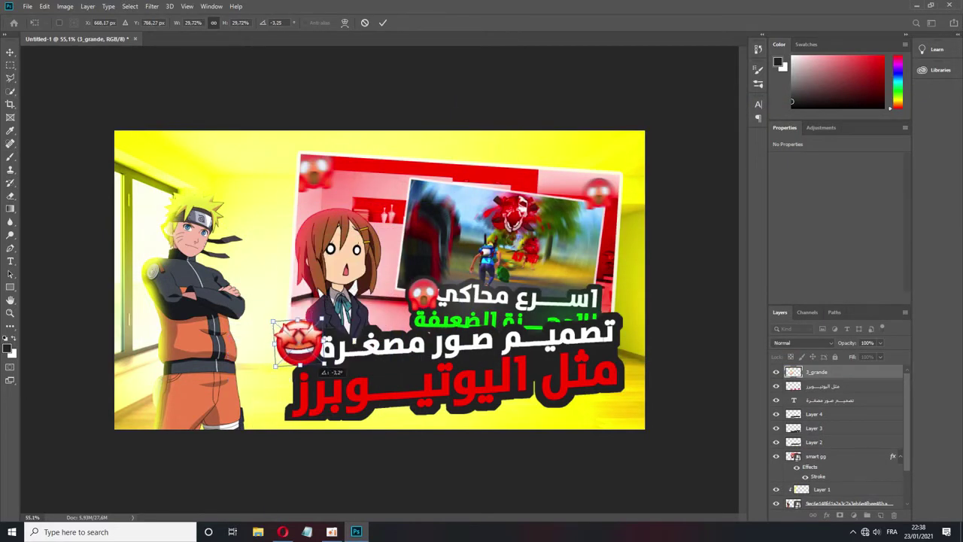
# Step: Commit the emoji transform, shift its hue by +20, and add empty Layer 5 above Layer 4
pyautogui.press('Return')
pyautogui.press('b')
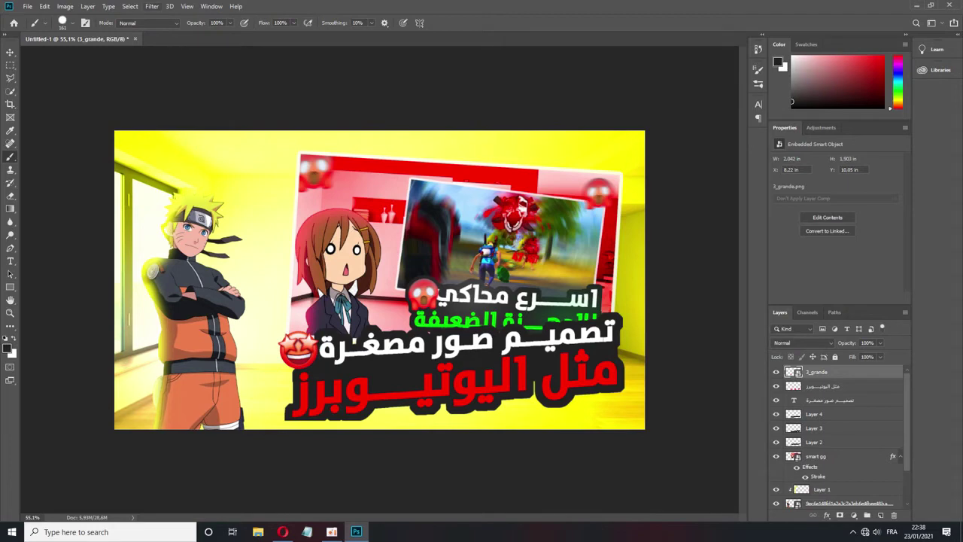
pyautogui.hotkey('ctrl', 'u')
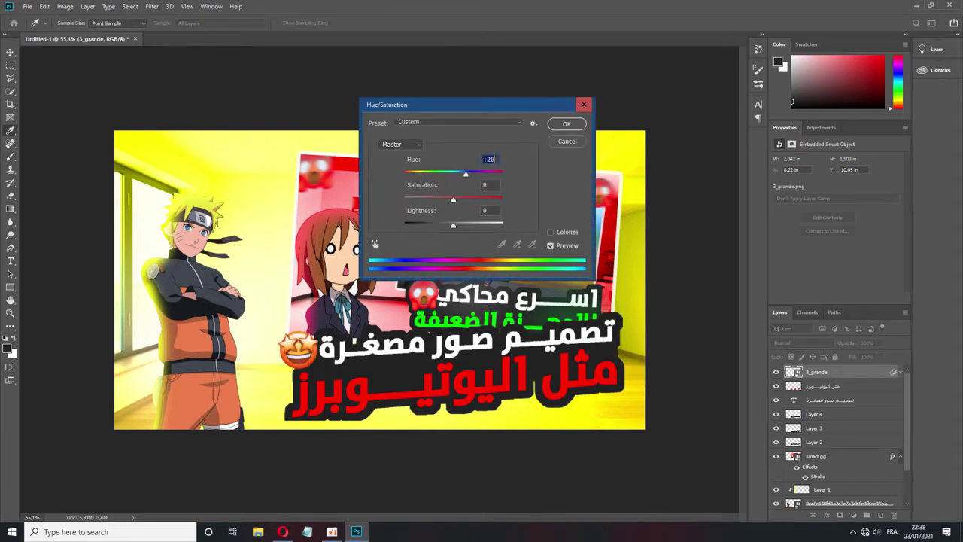
pyautogui.press('Return')
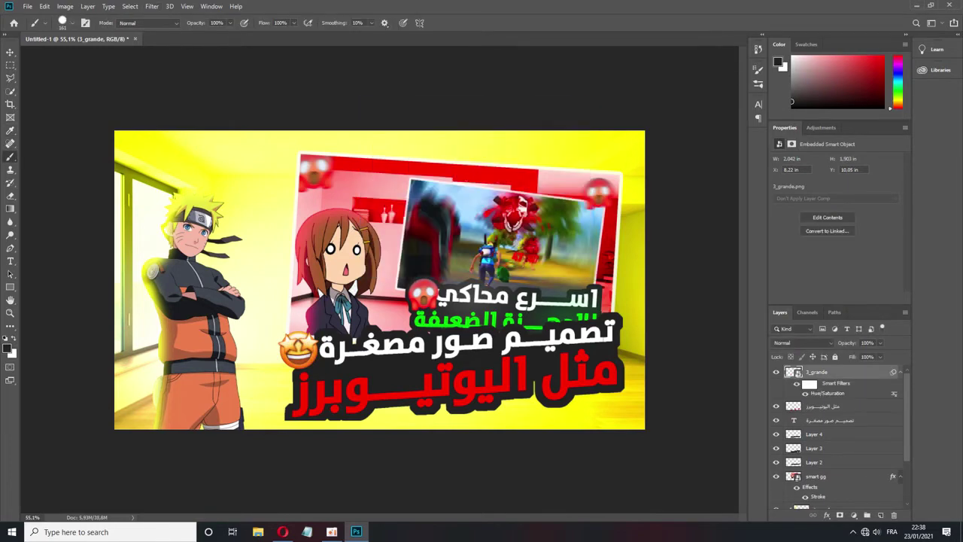
pyautogui.click(814, 434)
pyautogui.hotkey('ctrl', 'shift', 'alt', 'n')
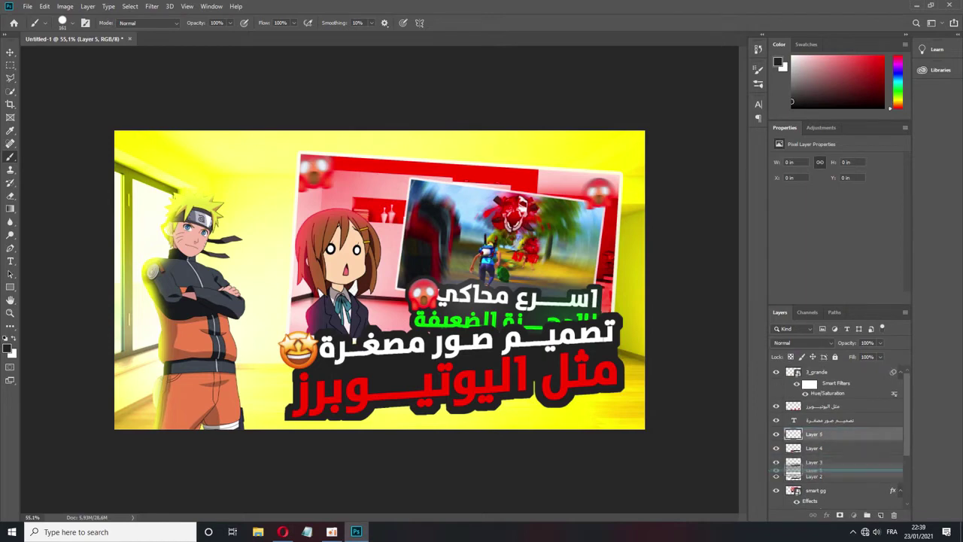
# Step: Move Layer 5 beneath the emoji and expand a selection around the emoji's shape
pyautogui.moveTo(814, 470); pyautogui.dragTo(814, 471)
pyautogui.click(130, 6)
pyautogui.click(218, 188)
pyautogui.press('Return')
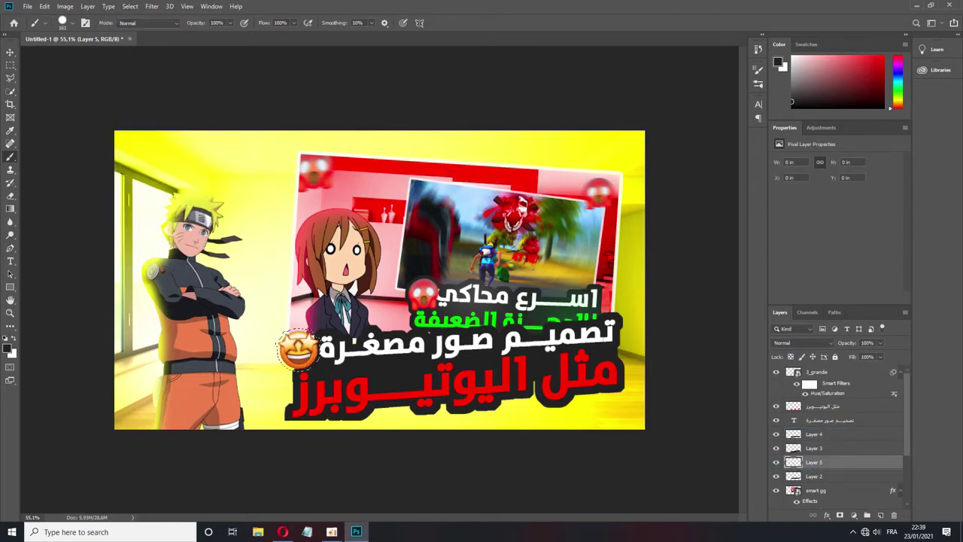
pyautogui.press('v')
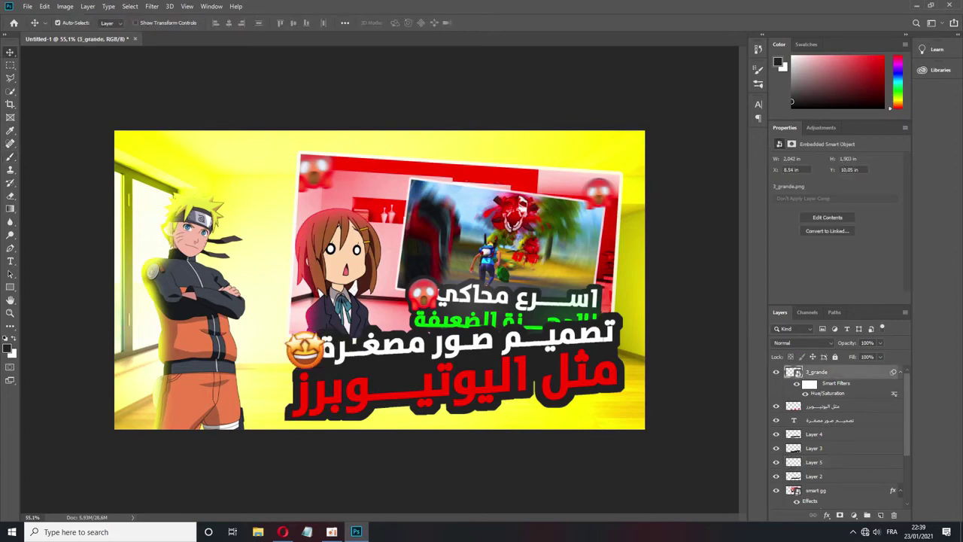
pyautogui.click(130, 6)
pyautogui.click(219, 188)
pyautogui.press('Return')
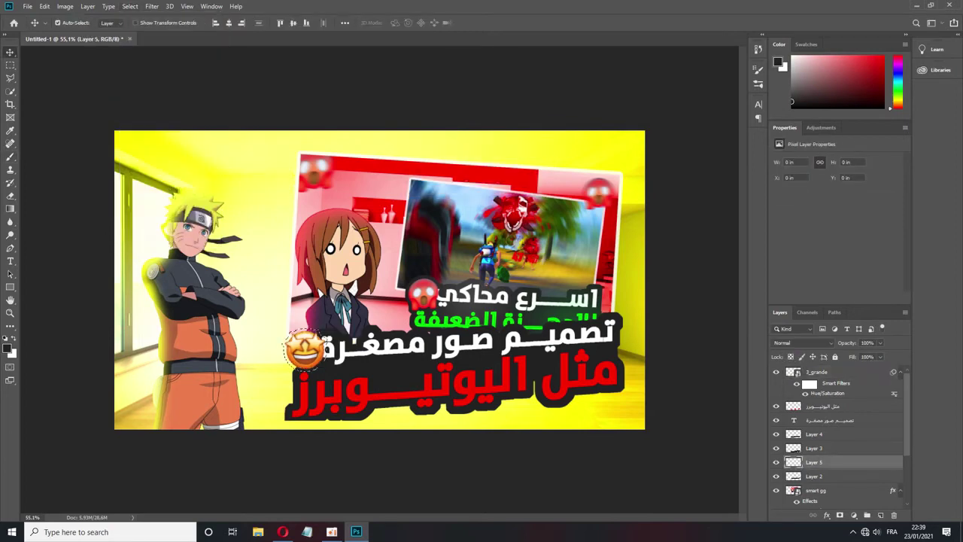
pyautogui.press('b')
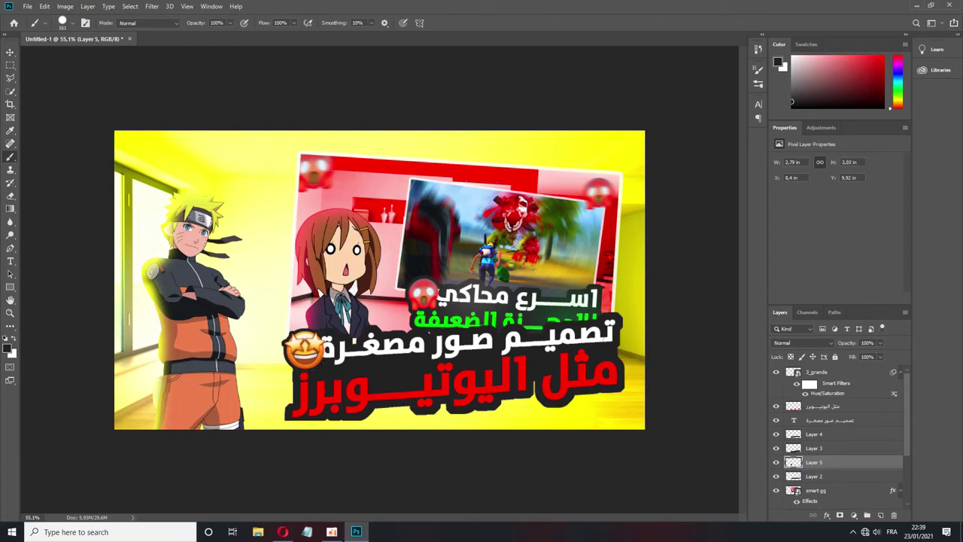
# Step: Duplicate the star-eyed emoji layer and scale the copy to about 19.68% in the top-right corner
pyautogui.press('v')
pyautogui.scroll(-2, 379, 280)
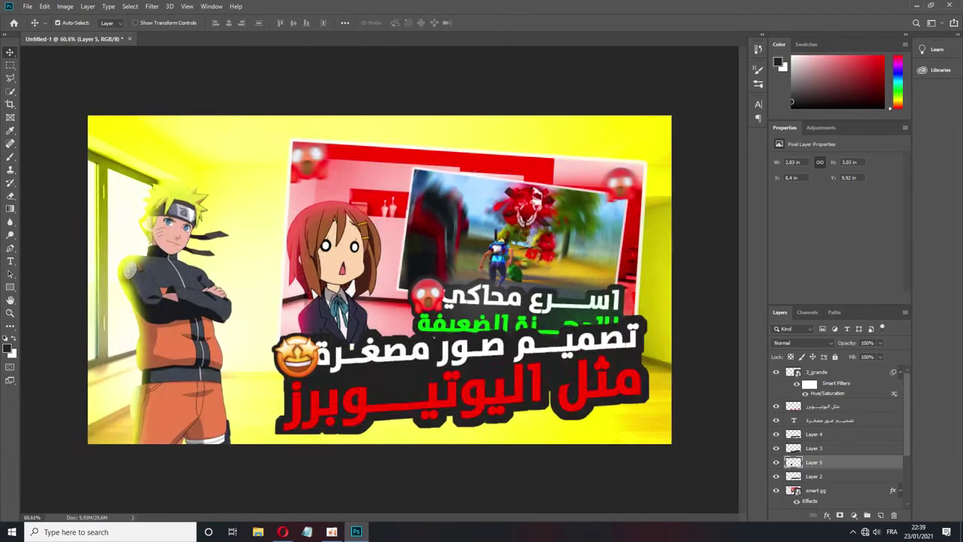
pyautogui.scroll(2, 379, 280)
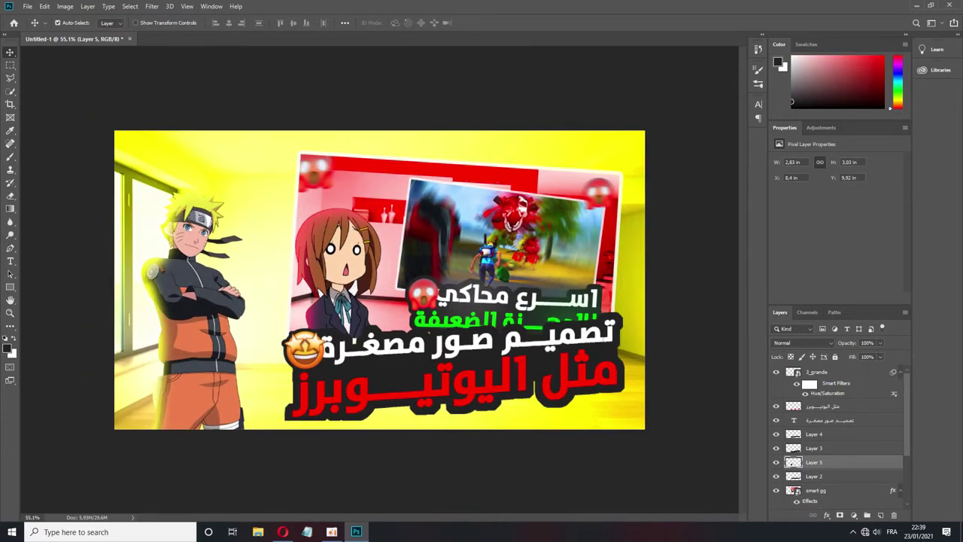
pyautogui.click(817, 371)
pyautogui.hotkey('ctrl', 'j')
pyautogui.hotkey('ctrl', 't')
# Step: Tilt the top-right emoji copy and apply a motion blur to it
pyautogui.press('Return')
pyautogui.moveTo(644, 166); pyautogui.dragTo(634, 132)
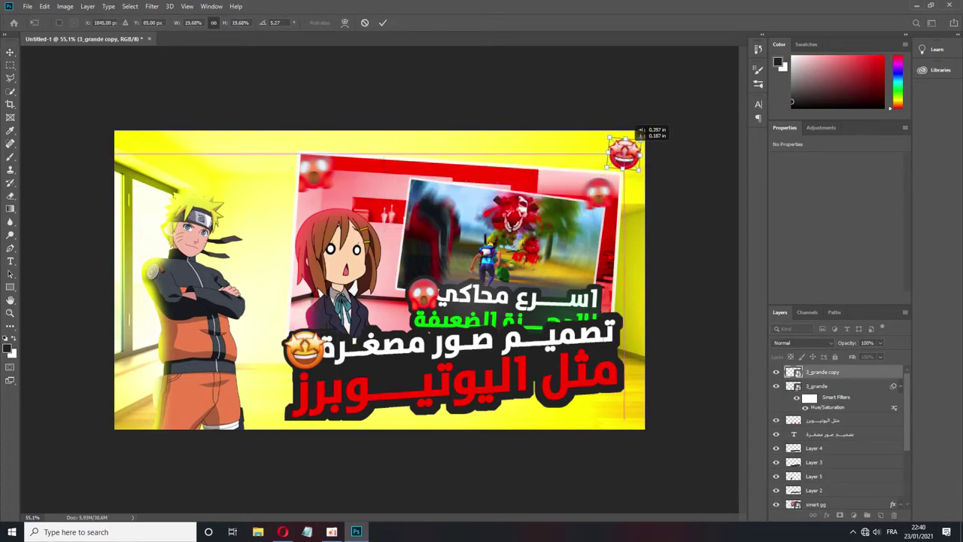
pyautogui.press('Return')
pyautogui.click(151, 6)
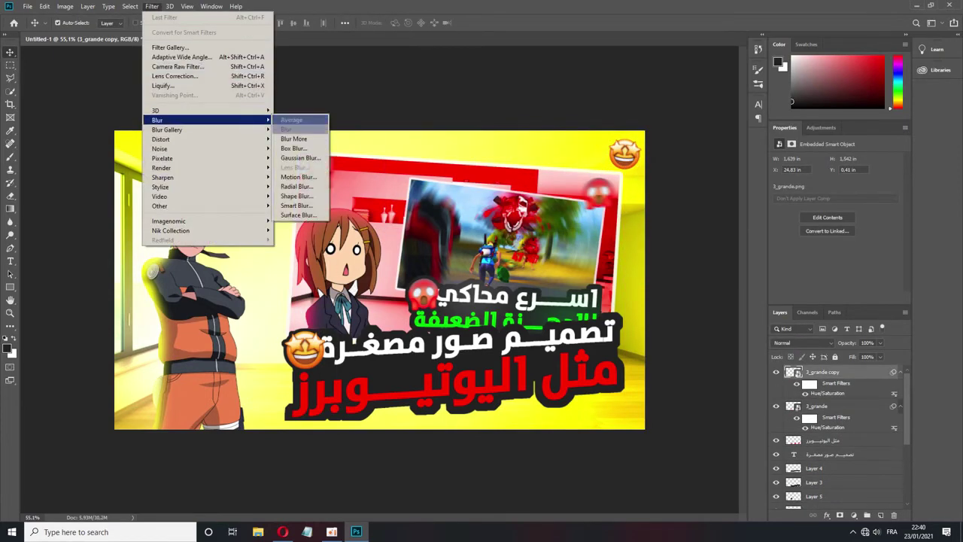
pyautogui.click(301, 178)
pyautogui.hotkey('ctrl', 'j')
# Step: Duplicate the blurred emoji and place the enlarged copy in the top-left corner
pyautogui.hotkey('ctrl', 't')
pyautogui.moveTo(624, 152)
pyautogui.mouseDown()
pyautogui.moveTo(142, 154)
pyautogui.moveTo(109, 124)
pyautogui.mouseUp()
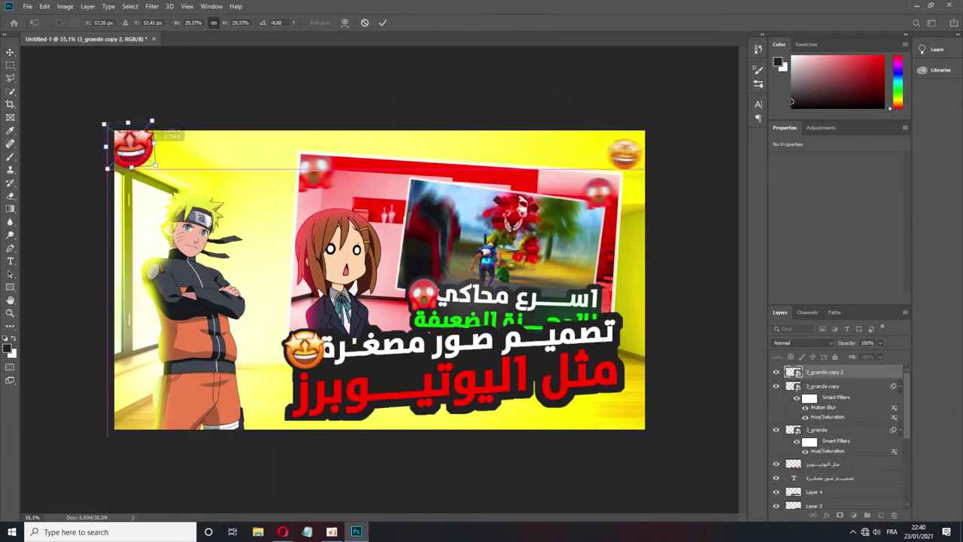
pyautogui.press('Return')
pyautogui.click(151, 6)
pyautogui.press('Escape')
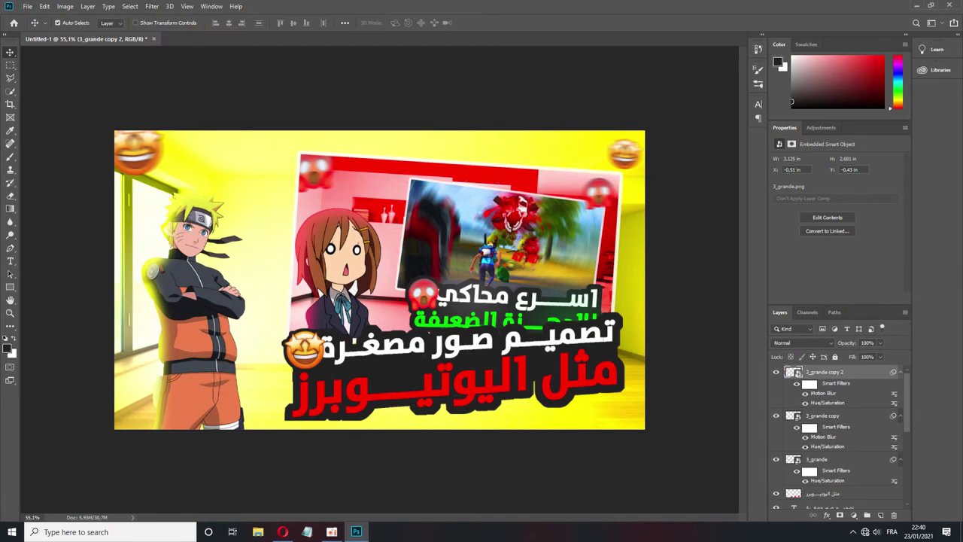
# Step: Move another emoji copy to the right edge, shrinking it, and resize the top-right emoji
pyautogui.moveTo(139, 150); pyautogui.dragTo(611, 347)
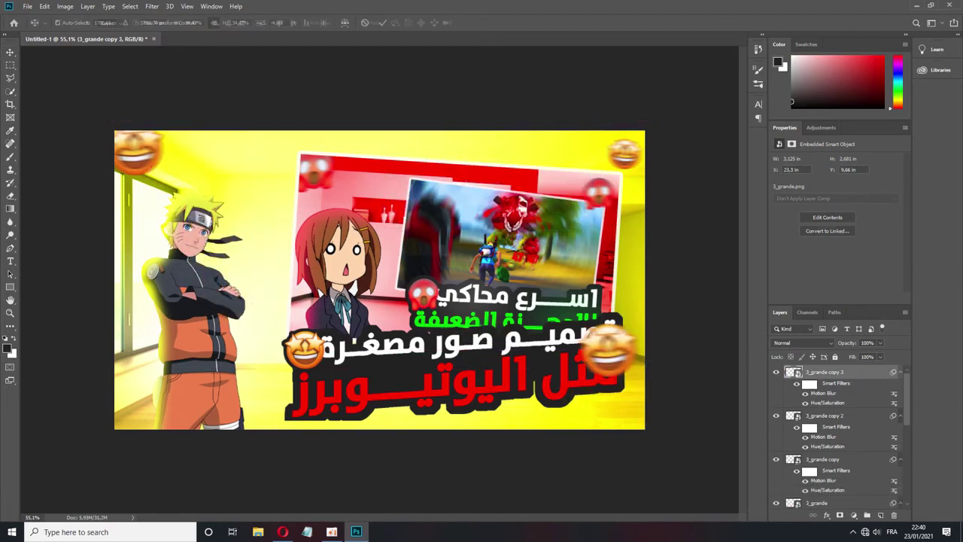
pyautogui.hotkey('ctrl', 't')
pyautogui.moveTo(634, 377)
pyautogui.mouseDown()
pyautogui.moveTo(611, 354)
pyautogui.moveTo(628, 300)
pyautogui.mouseUp()
pyautogui.press('Return')
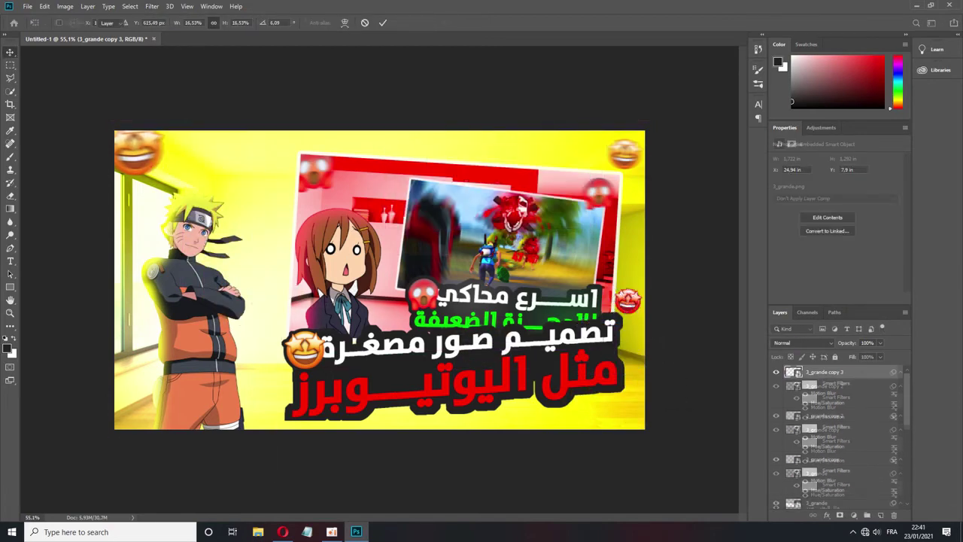
pyautogui.click(824, 415)
pyautogui.click(624, 153)
pyautogui.hotkey('ctrl', 't')
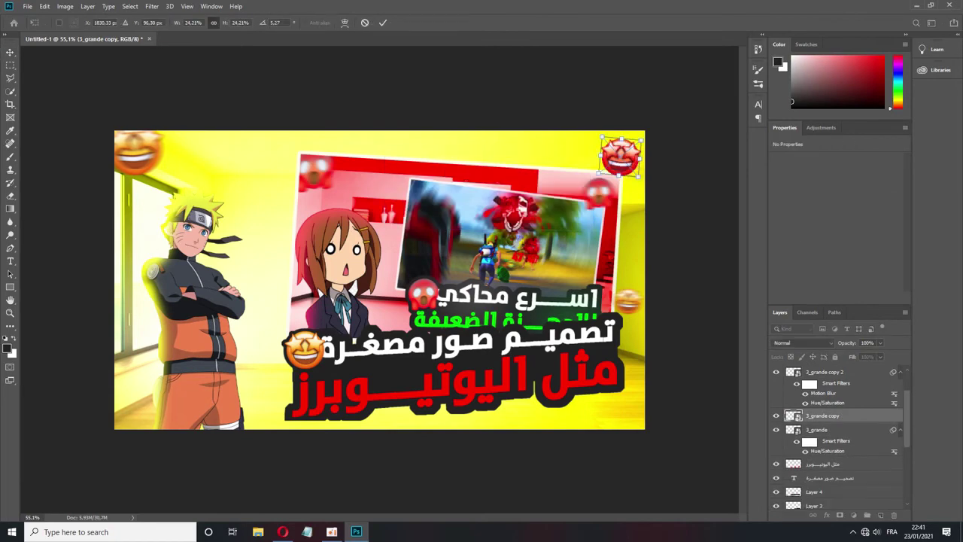
pyautogui.press('Return')
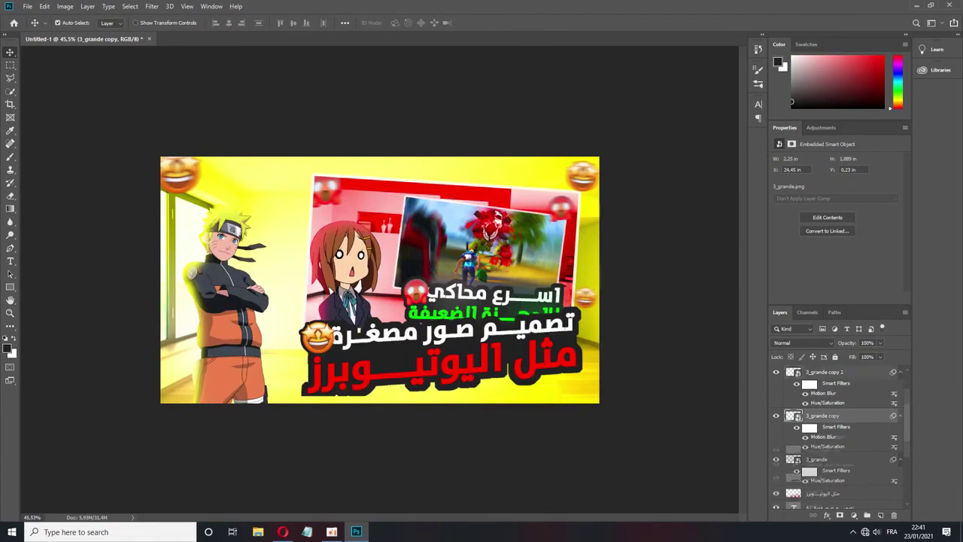
# Step: Motion-blur the original emoji, duplicate it, and add empty Layer 6 on top
pyautogui.click(151, 6)
pyautogui.click(301, 192)
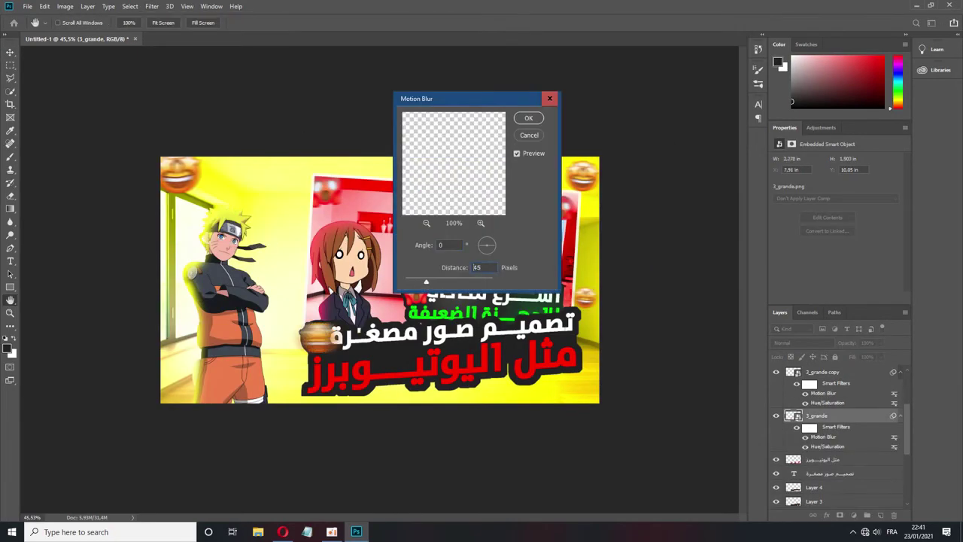
pyautogui.press('Return')
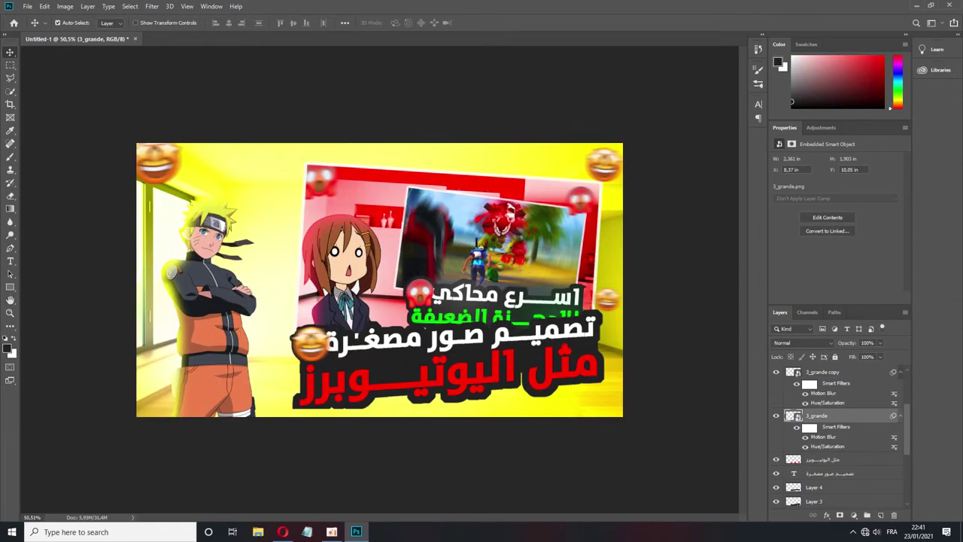
pyautogui.hotkey('ctrl', 'j')
pyautogui.hotkey('ctrl', 'j')
pyautogui.hotkey('ctrl', 'shift', 'alt', 'n')
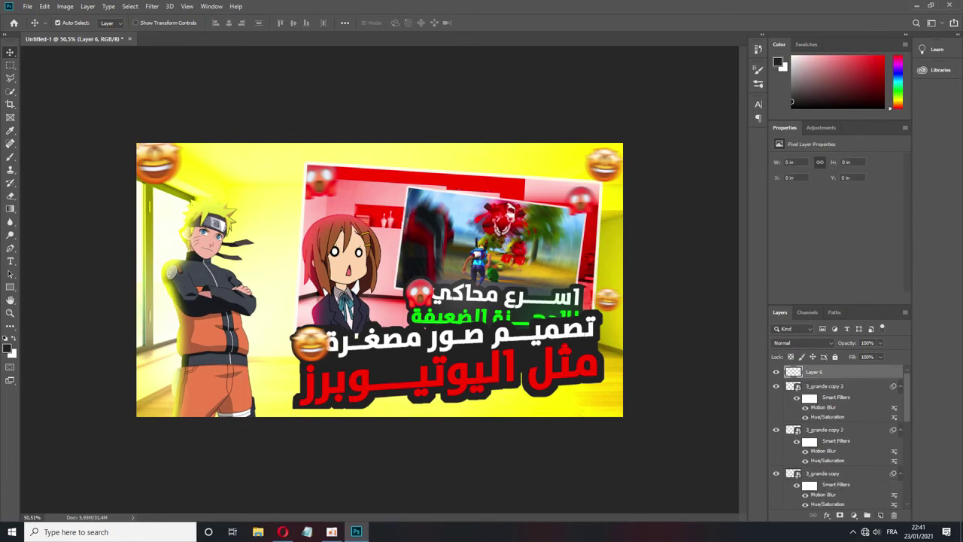
# Step: Paint a soft 0%-hardness brush stroke across the Arabic titles on Layer 6
pyautogui.press('b')
pyautogui.click(62, 21)
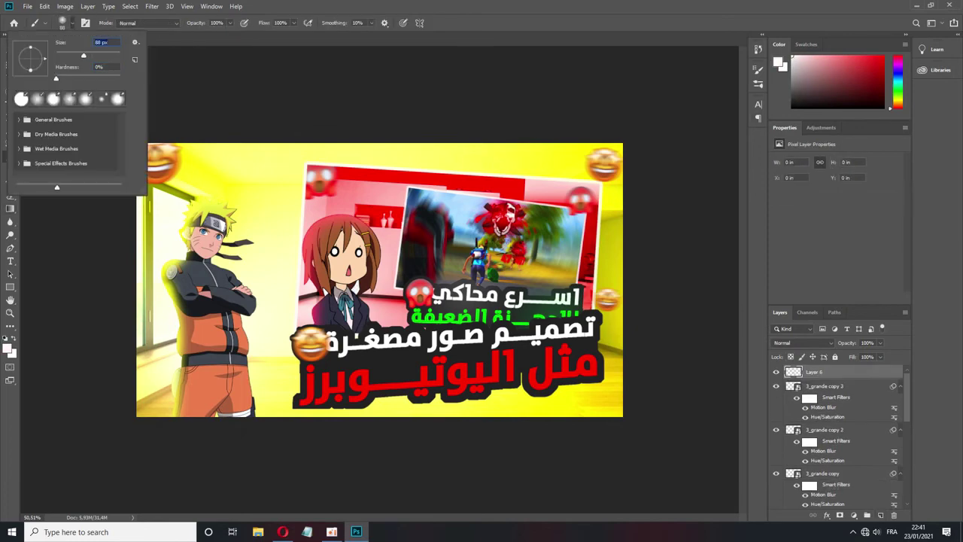
pyautogui.press('Return')
pyautogui.moveTo(561, 331); pyautogui.dragTo(590, 330)
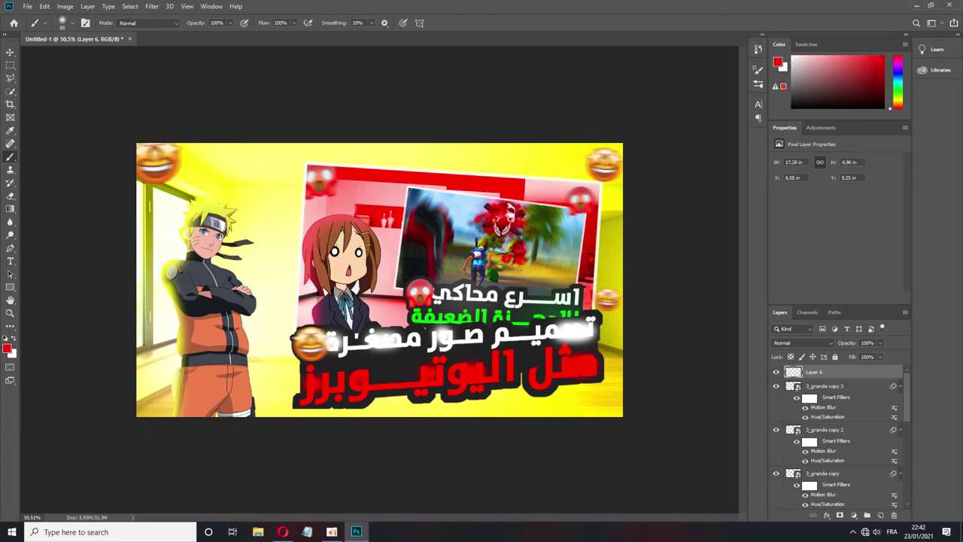
# Step: Gaussian-blur the painted stroke with a 115.8-pixel radius, then select the title text layer
pyautogui.click(152, 6)
pyautogui.click(305, 163)
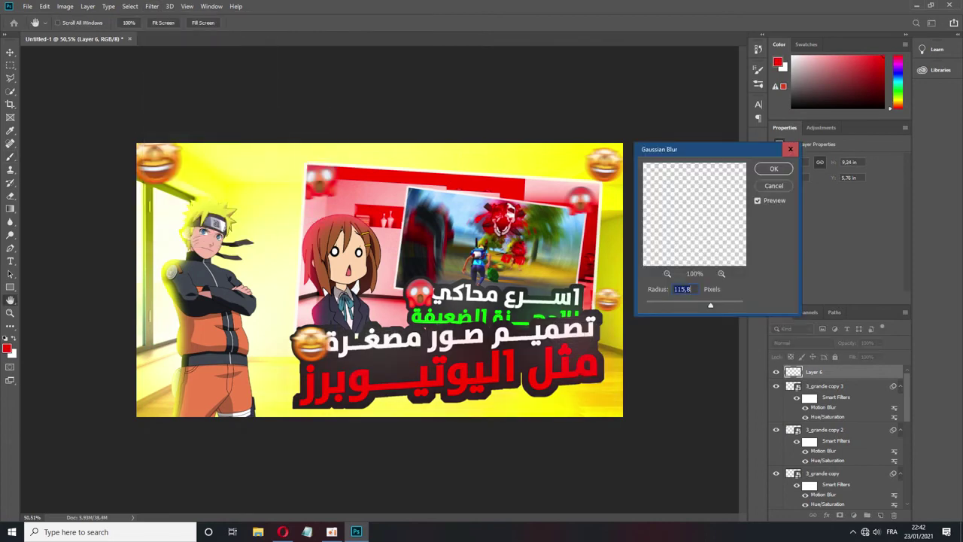
pyautogui.press('Return')
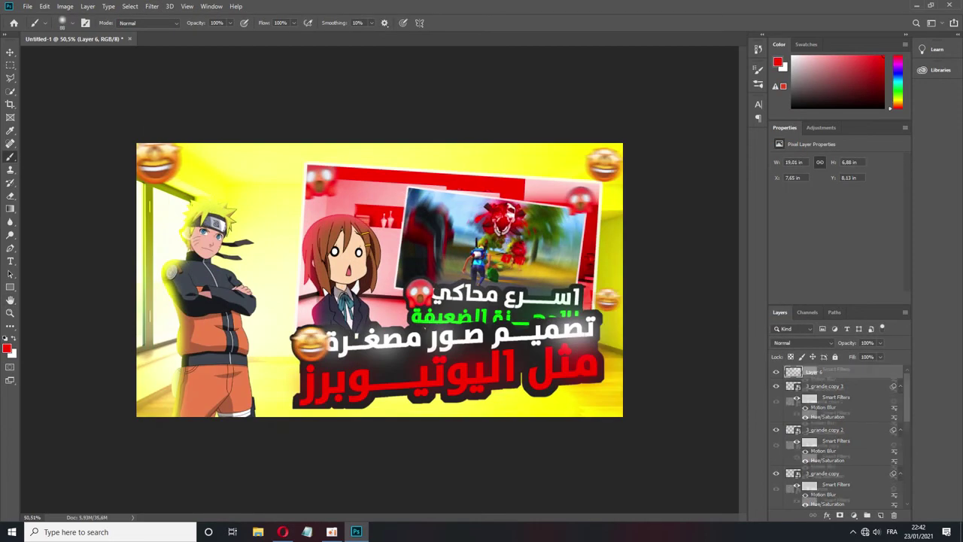
pyautogui.scroll(-2, 828, 418)
pyautogui.scroll(-3, 828, 418)
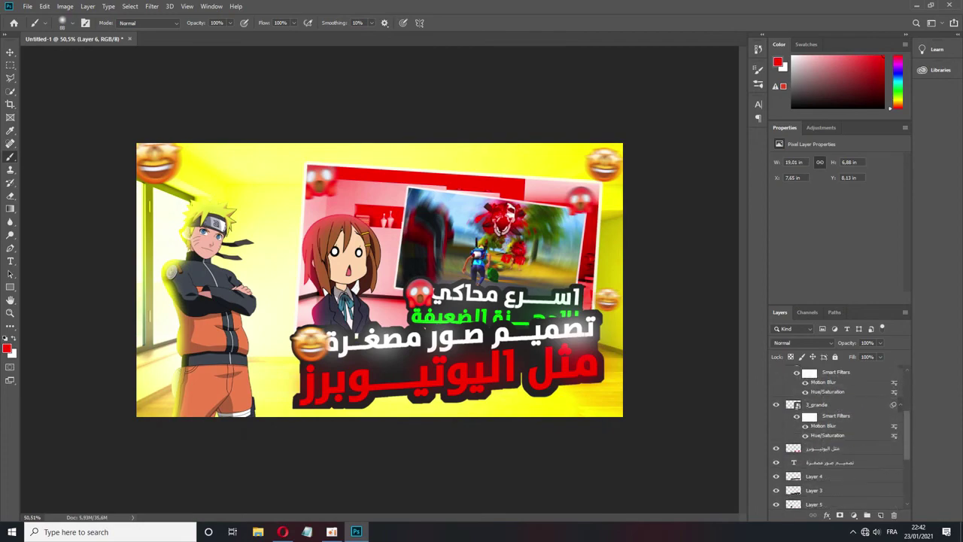
pyautogui.scroll(-1, 835, 436)
pyautogui.click(828, 448)
# Step: Set up Save As in Pictures with the name 'miniature ps tuto' and JPEG format
pyautogui.scroll(-2, 380, 280)
pyautogui.click(27, 6)
pyautogui.click(332, 531)
pyautogui.click(332, 531)
pyautogui.click(27, 6)
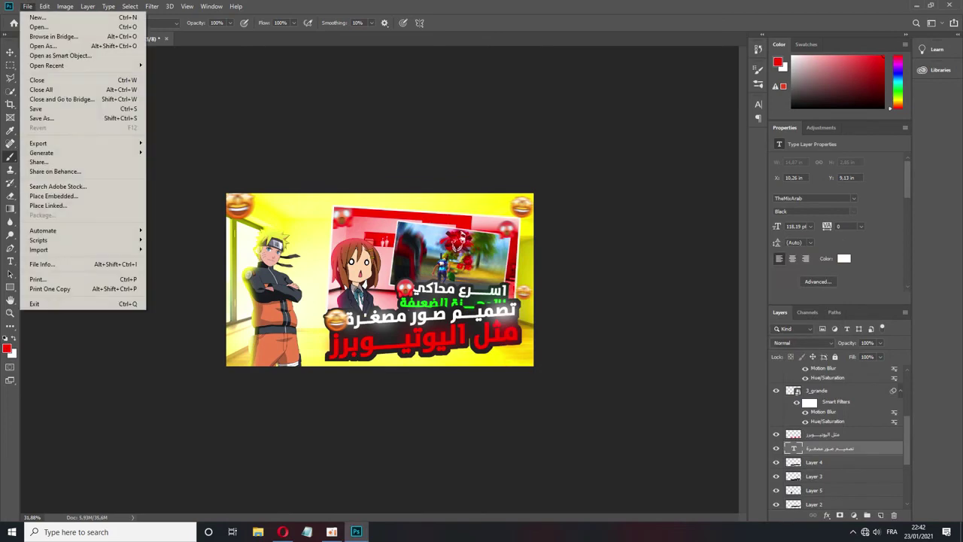
pyautogui.click(45, 119)
pyautogui.write('miniatue')
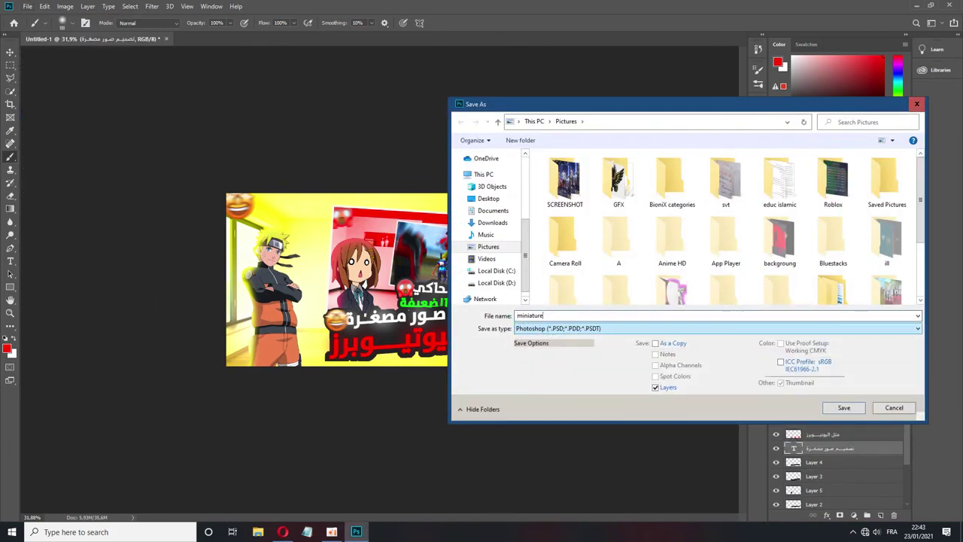
pyautogui.write('uto')
pyautogui.click(715, 328)
pyautogui.click(557, 427)
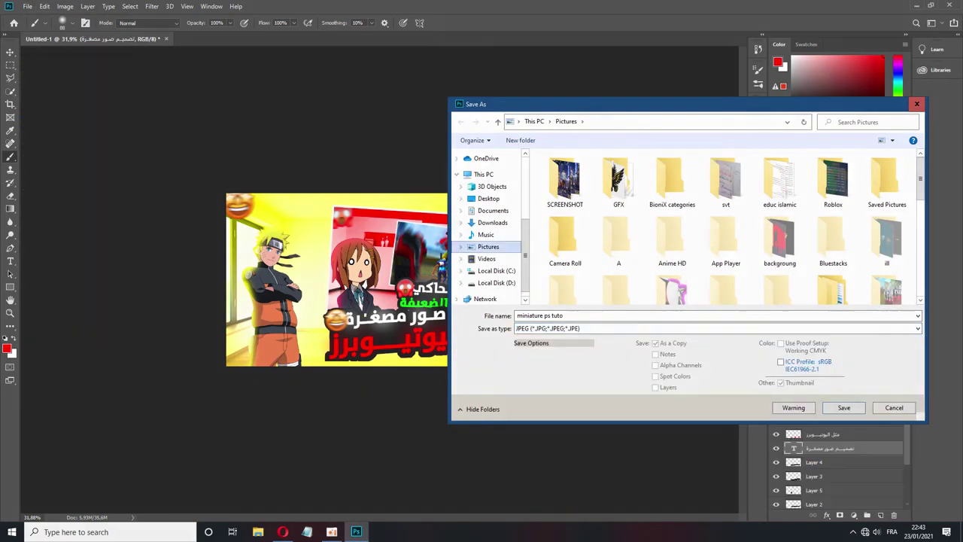